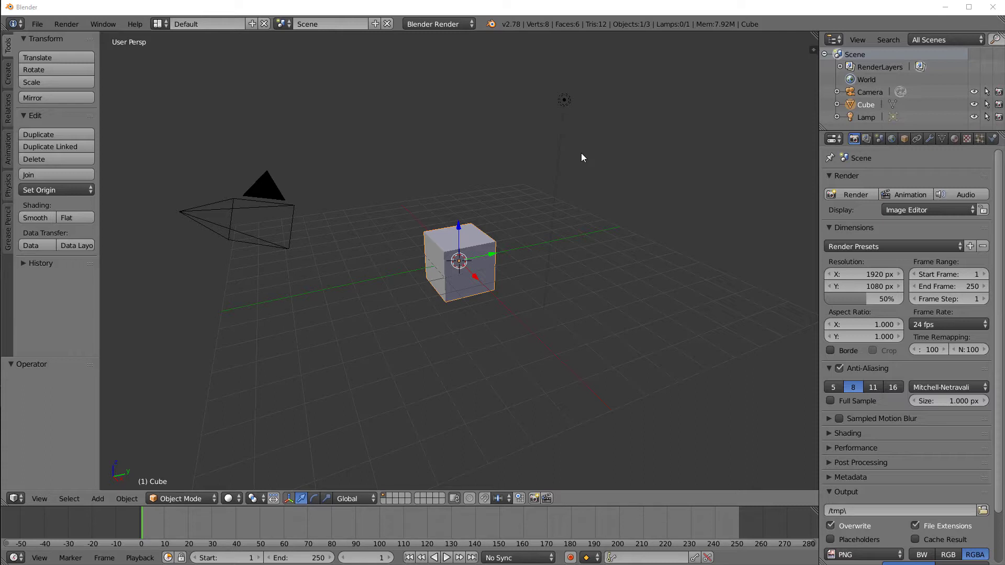
Select the camera, the lamp and the cube one after another to examine the objects of the default scene.
middle_click_drag(565, 159, 497, 207)
middle_click_drag(419, 268, 413, 239)
right_click(310, 201)
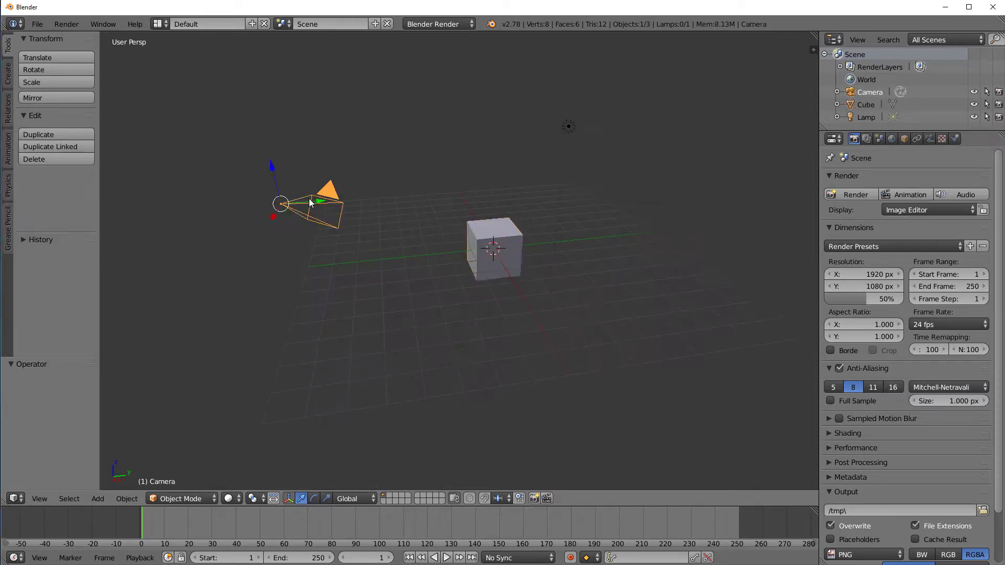
right_click(567, 127)
right_click(509, 236)
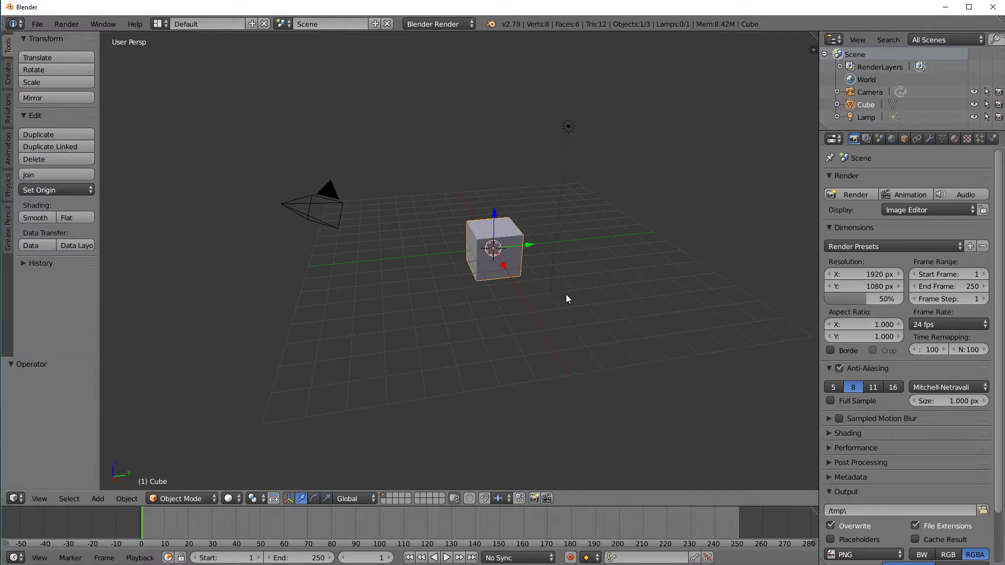
Select the default cube at the centre of the grid and delete it from the scene.
middle_click_drag(565, 297, 574, 300)
middle_click_drag(389, 236, 609, 333)
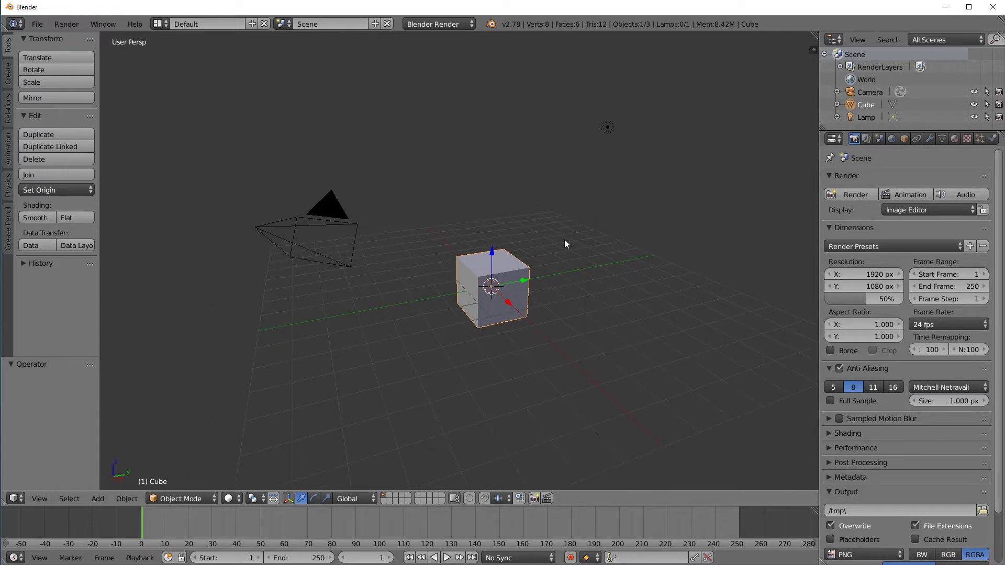
right_click(607, 136)
right_click(501, 275)
scroll(545, 342, "up", 3)
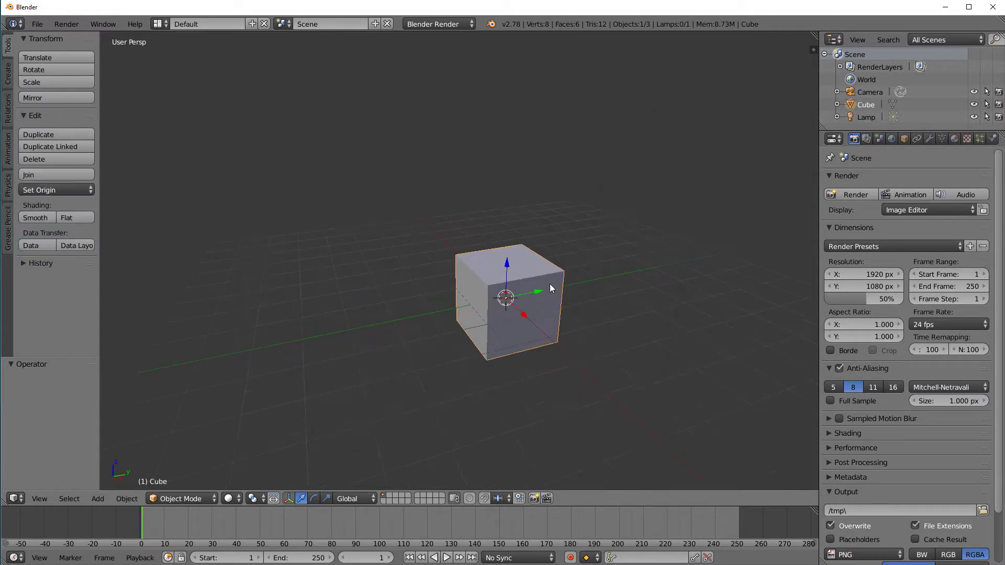
scroll(557, 290, "down", 3)
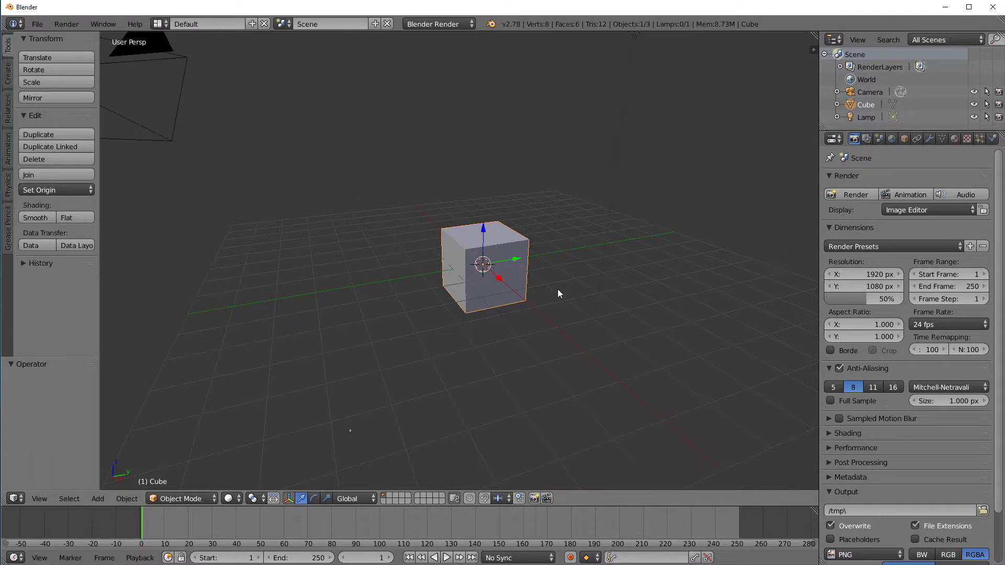
key("x")
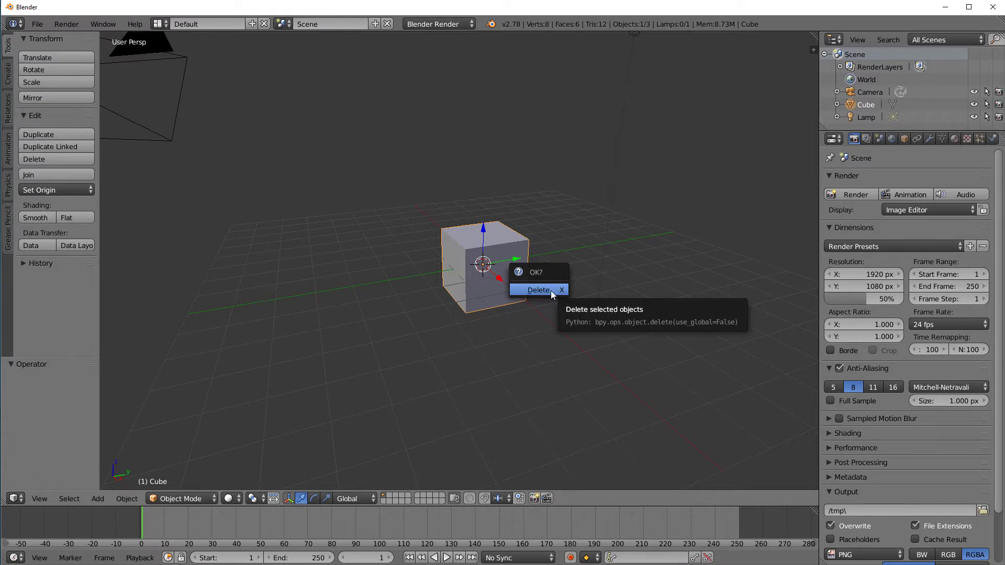
left_click(553, 291)
Select the lamp above the grid and delete it from the scene.
scroll(554, 290, "down", 5)
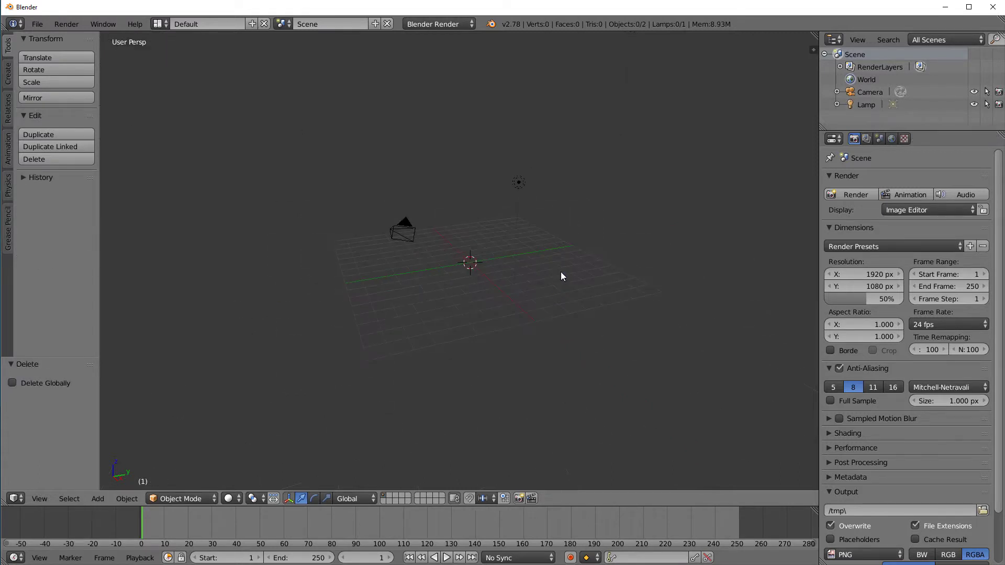
middle_click_drag(560, 271, 572, 291)
scroll(529, 284, "up", 2)
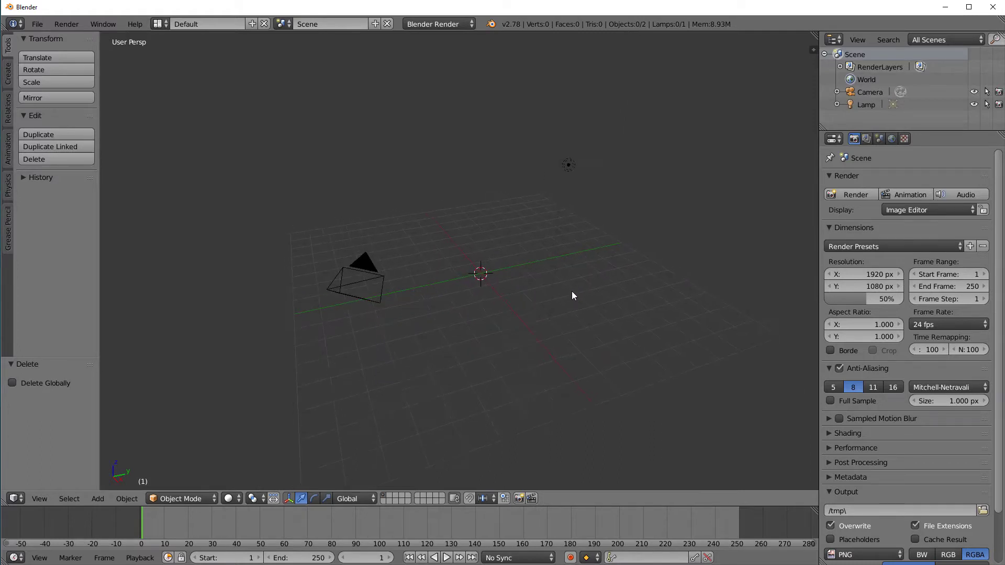
right_click(570, 165)
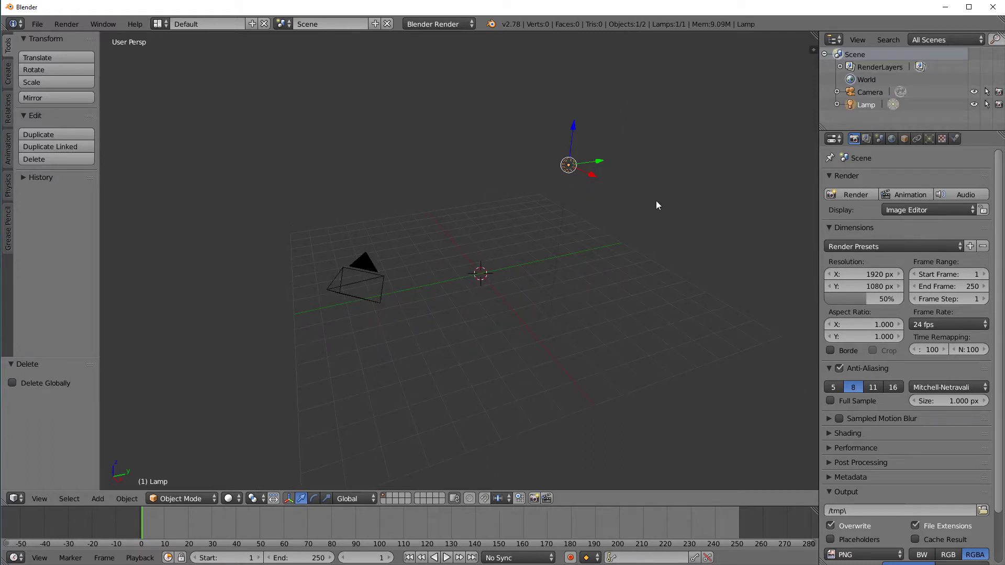
middle_click_drag(657, 204, 654, 201)
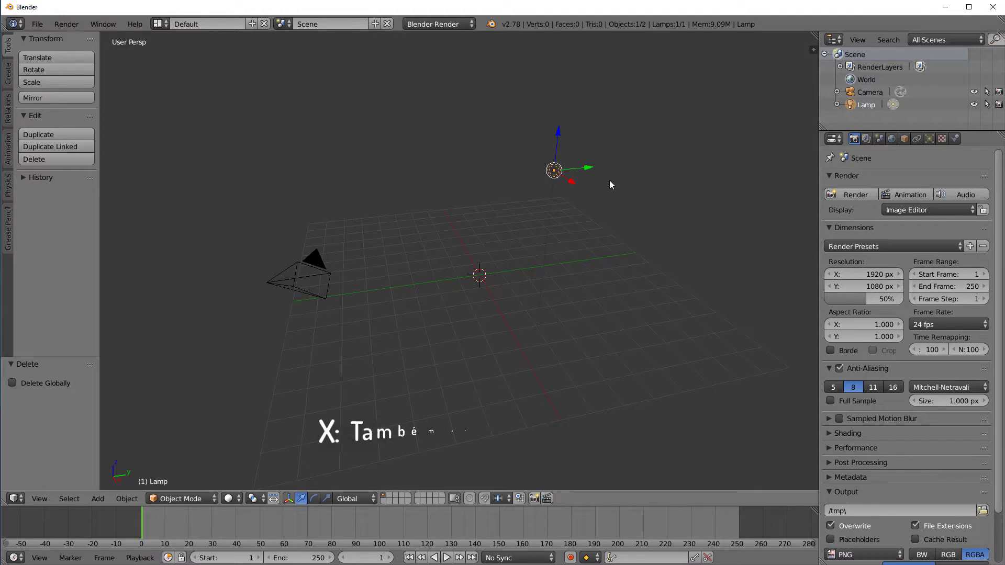
key("x")
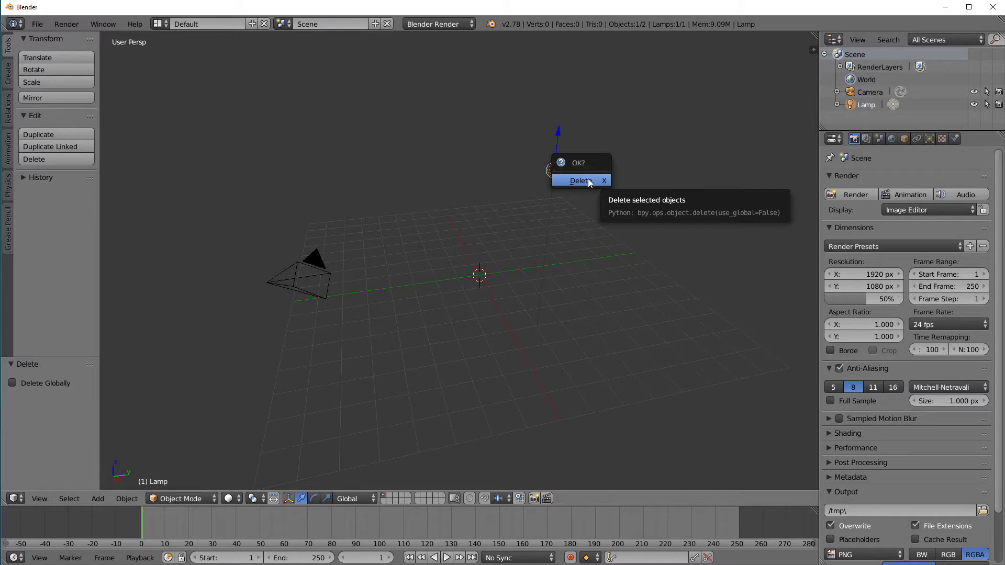
left_click(588, 180)
Select the camera beside the grid.
middle_click_drag(582, 237, 520, 241)
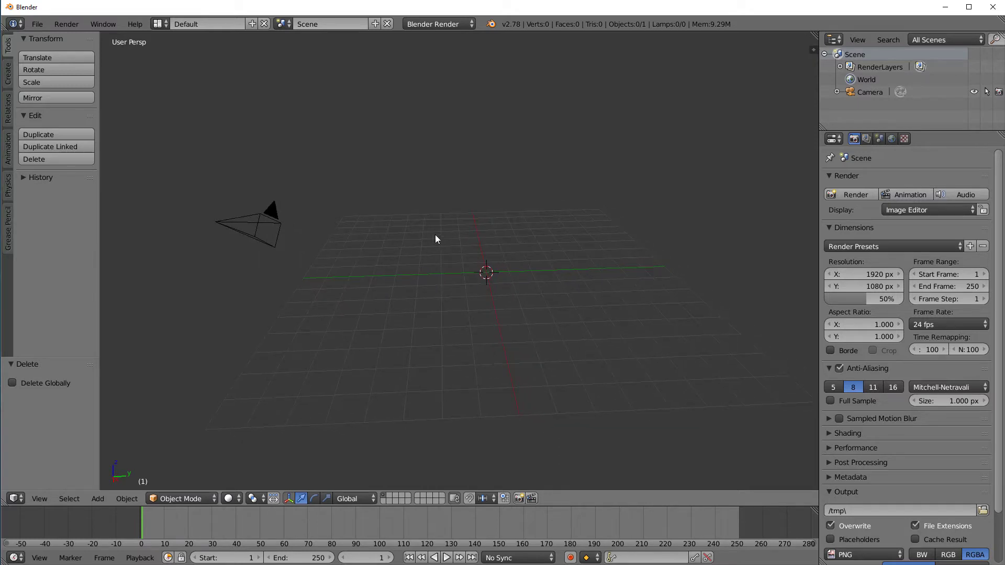
right_click(269, 212)
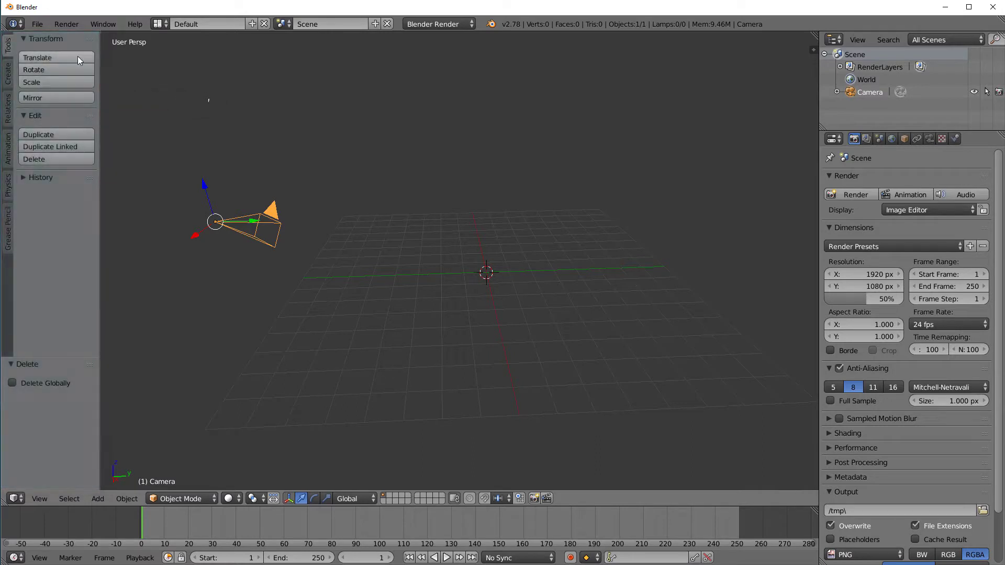
left_click(53, 160)
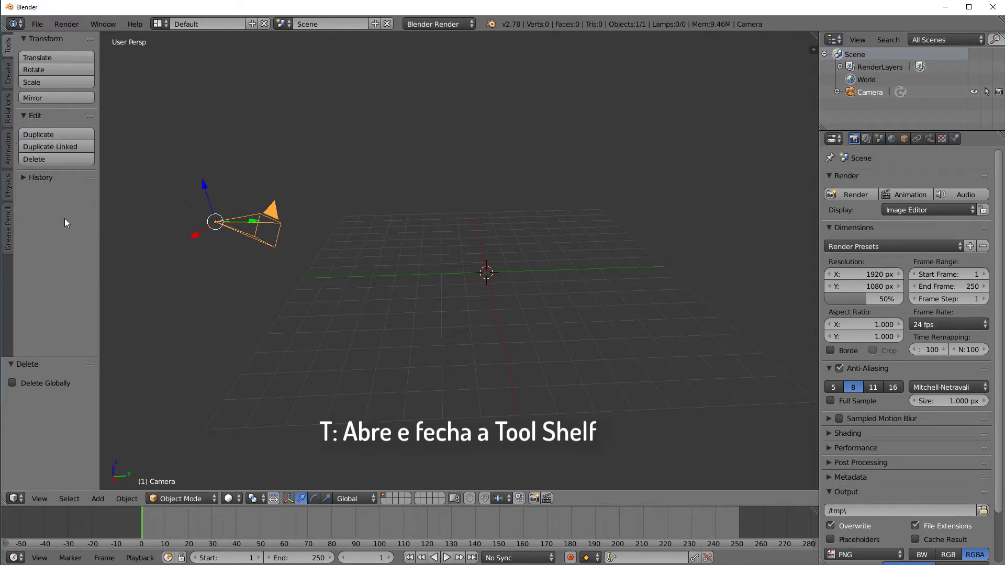
Hide and show the 3D view's Tool Shelf several times, ending with it shown.
key("t")
key("t")
key("t")
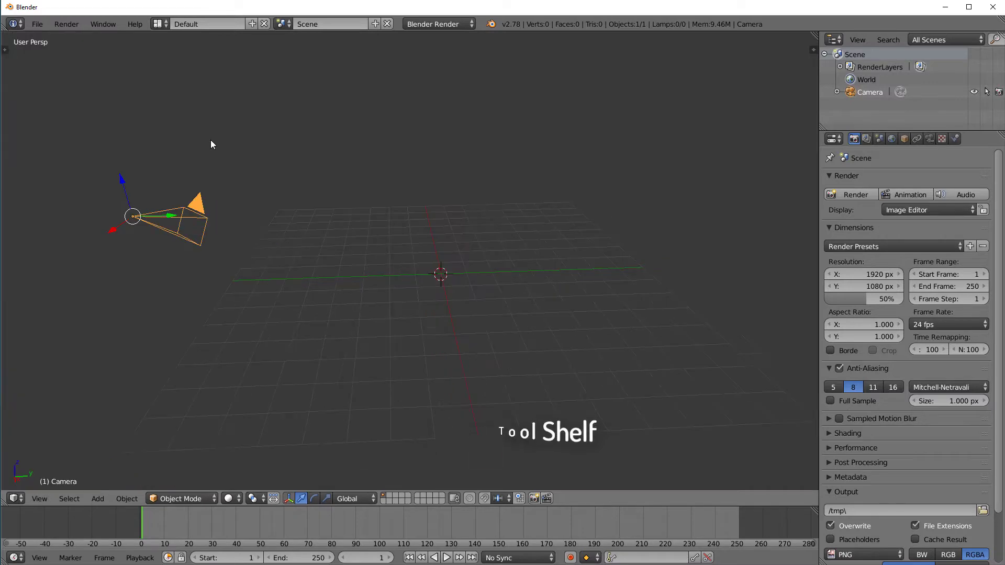
key("t")
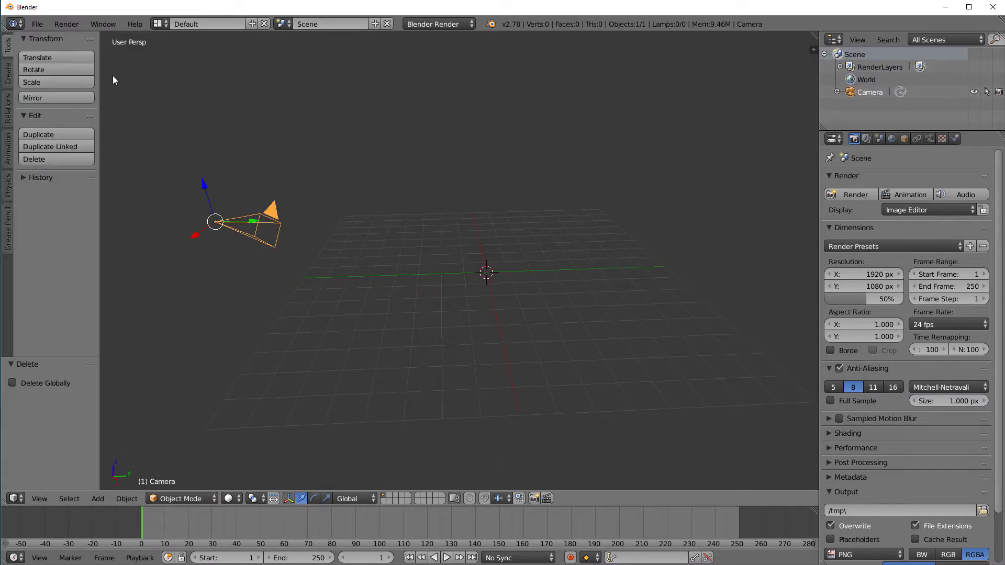
key("t")
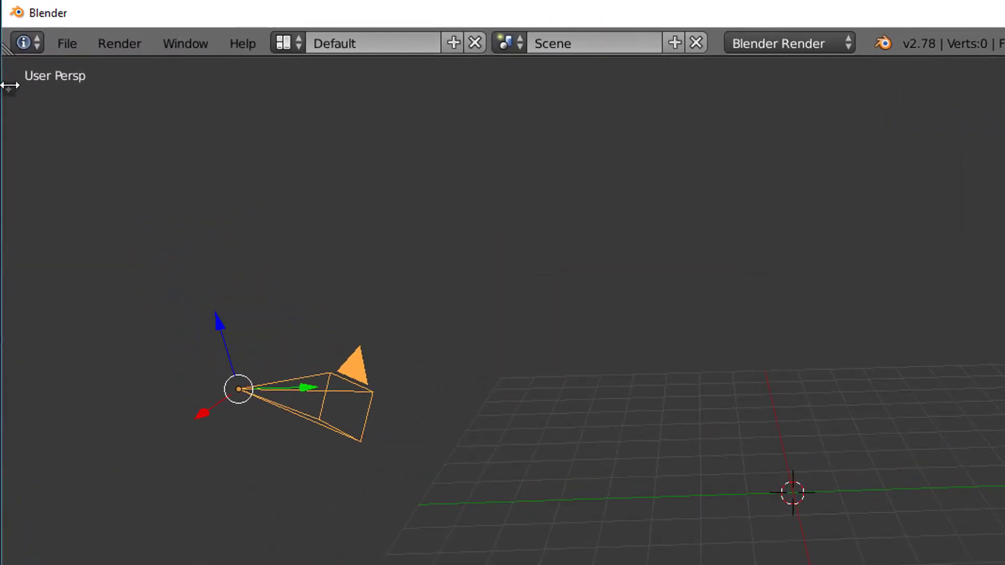
left_click(10, 92)
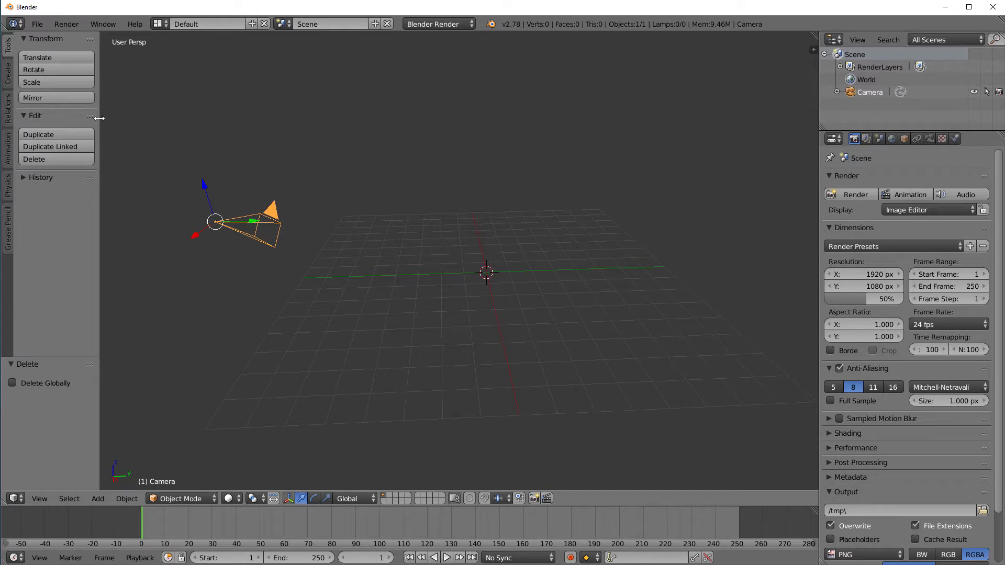
left_click_drag(99, 118, 5, 113)
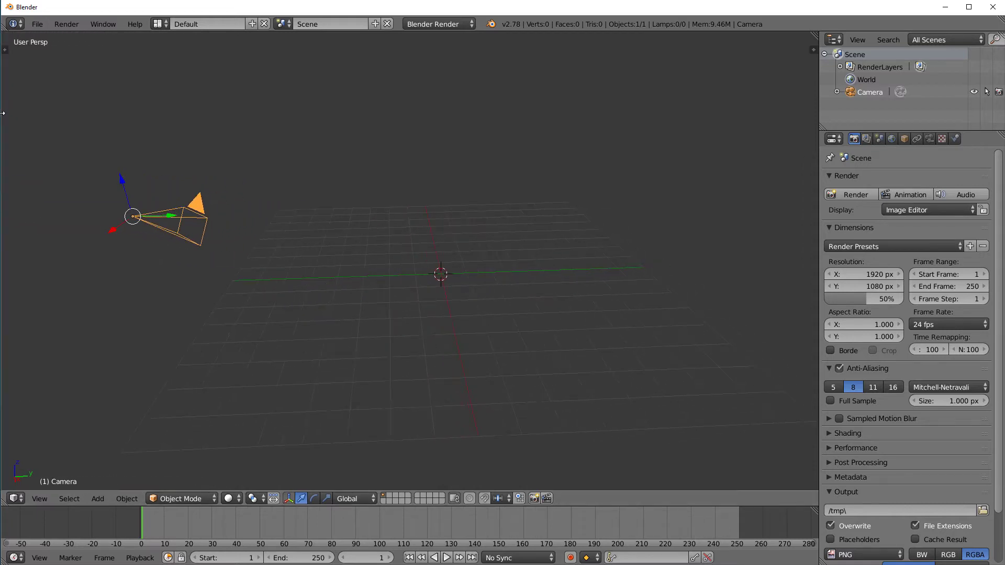
left_click(7, 50)
Delete the selected camera from the scene.
left_click(62, 157)
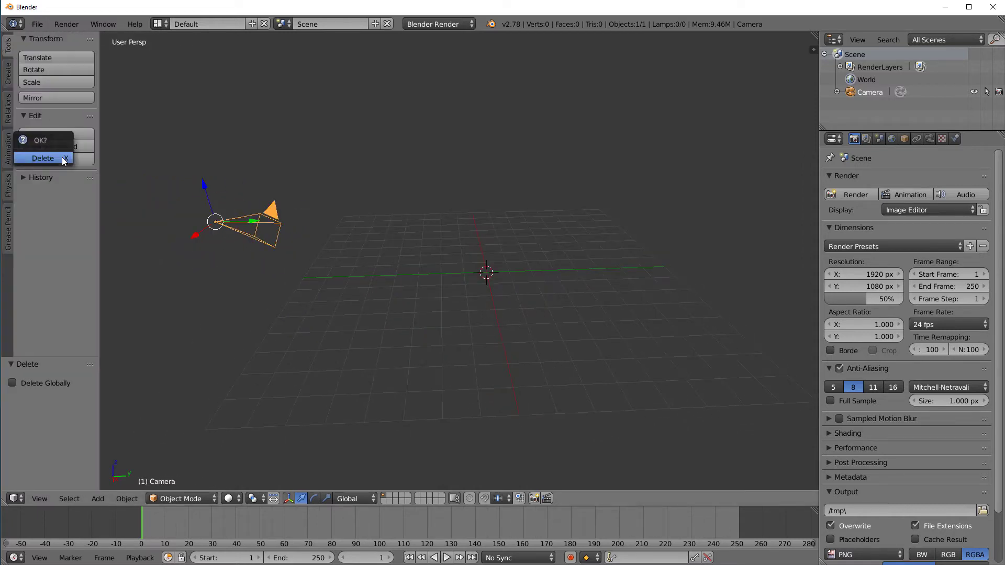
left_click(62, 159)
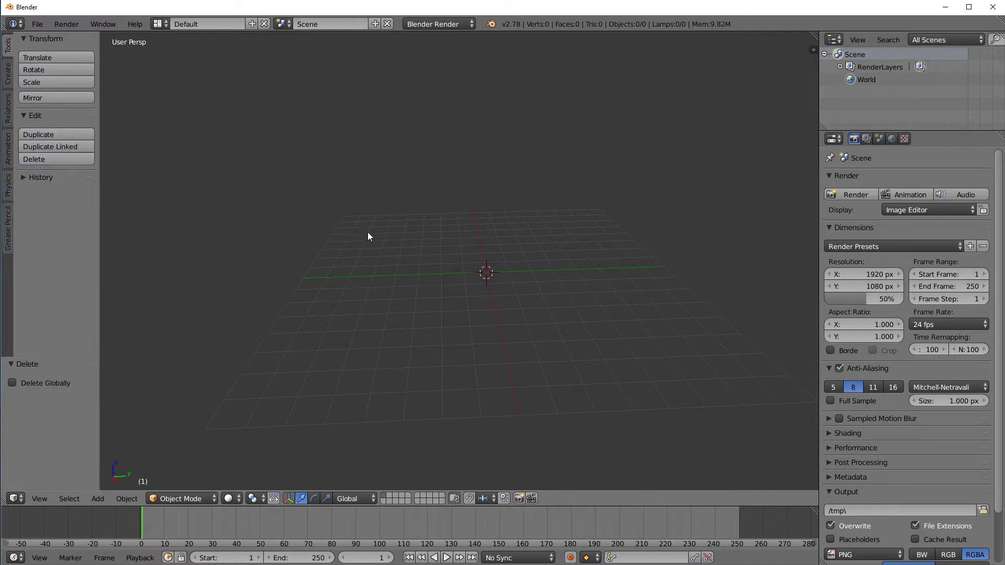
Add a plane mesh at the centre of the empty scene.
scroll(377, 233, "down", 1)
middle_click_drag(653, 335, 505, 323)
left_click(98, 498)
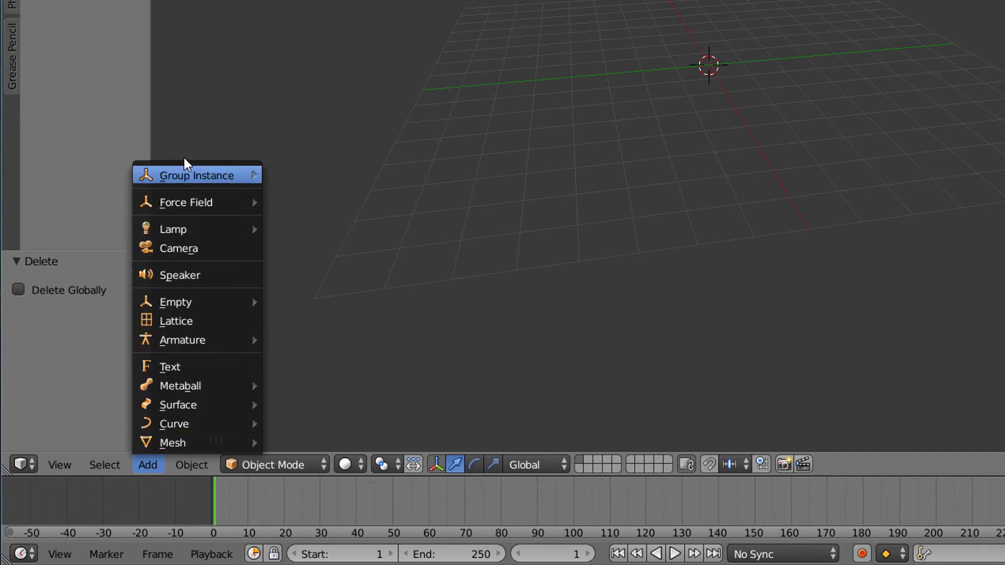
mouse_move(224, 431)
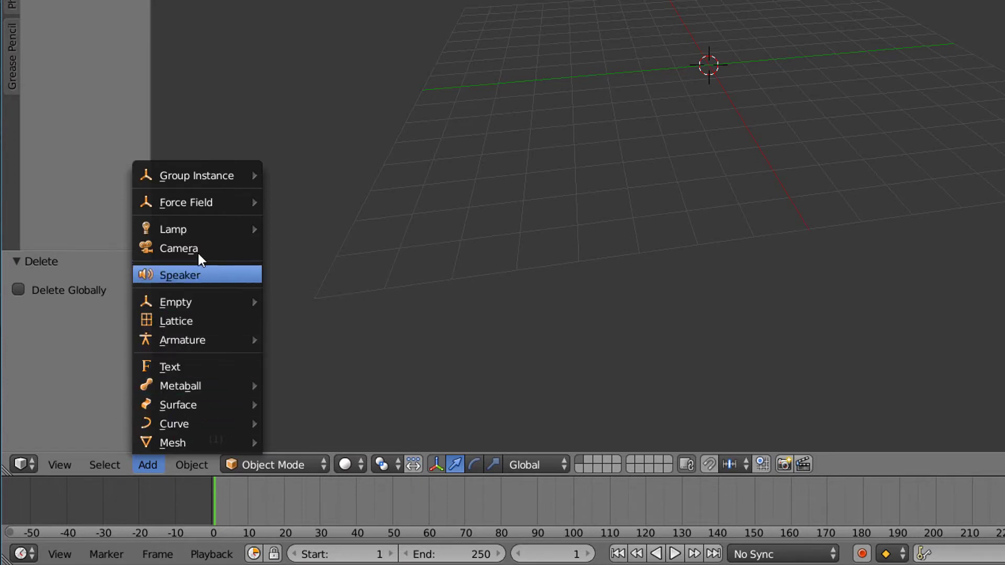
mouse_move(197, 236)
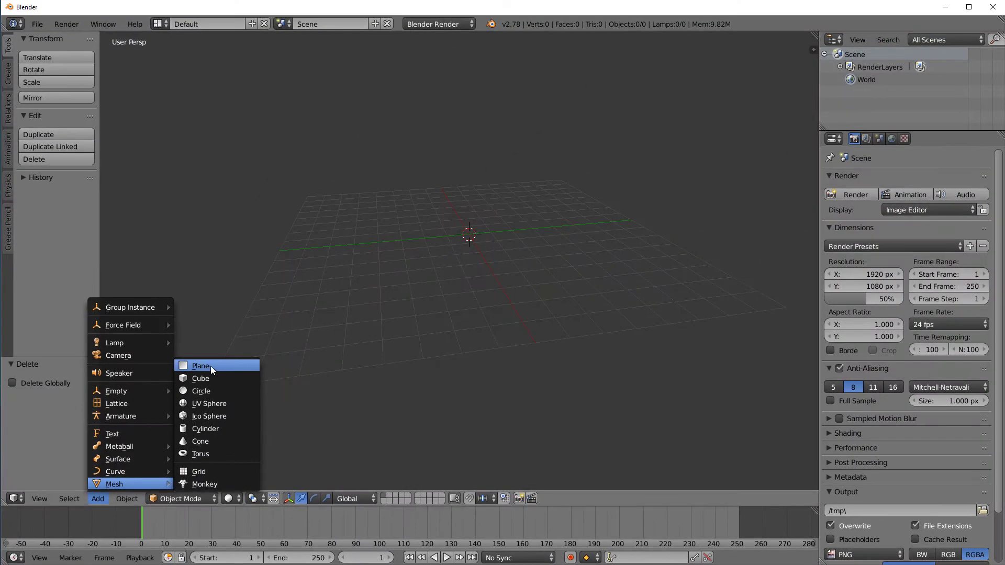
left_click(211, 366)
Examine the new plane at the grid's centre from different angles and distances.
middle_click_drag(488, 288, 459, 270)
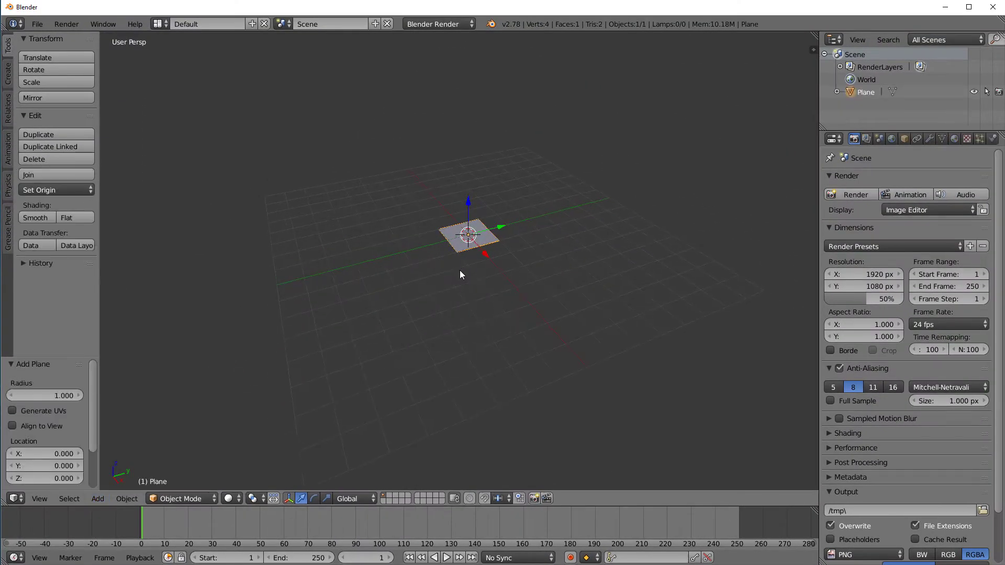
scroll(459, 270, "up", 3)
middle_click_drag(519, 277, 533, 347, "shift")
scroll(533, 349, "up", 4)
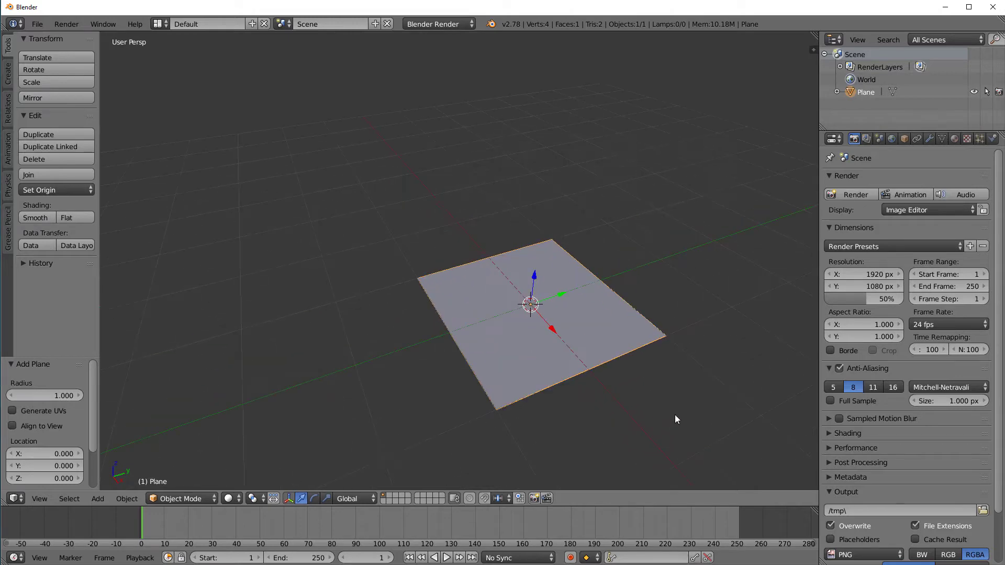
middle_click_drag(676, 419, 650, 365)
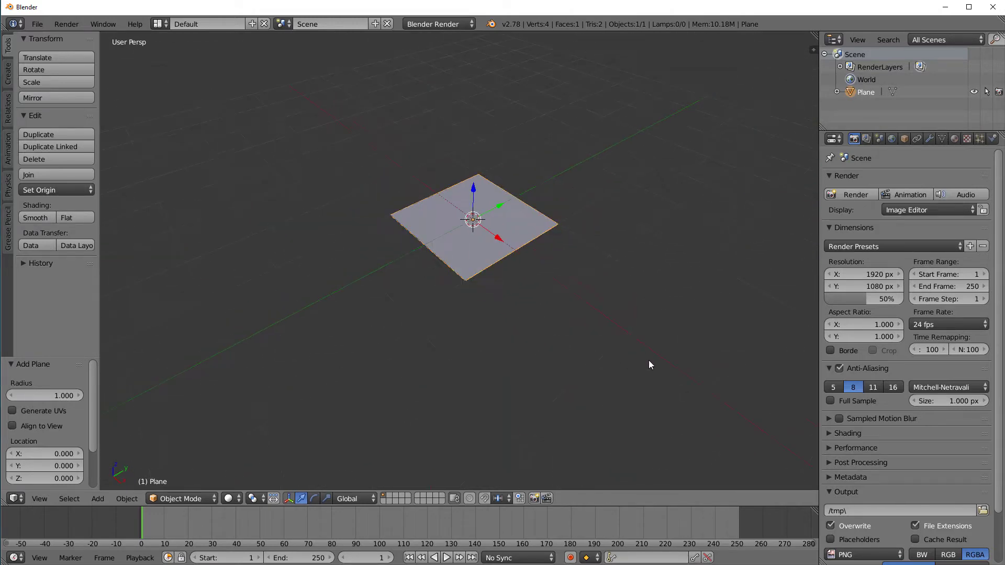
scroll(649, 364, "down", 3)
middle_click_drag(452, 266, 449, 268)
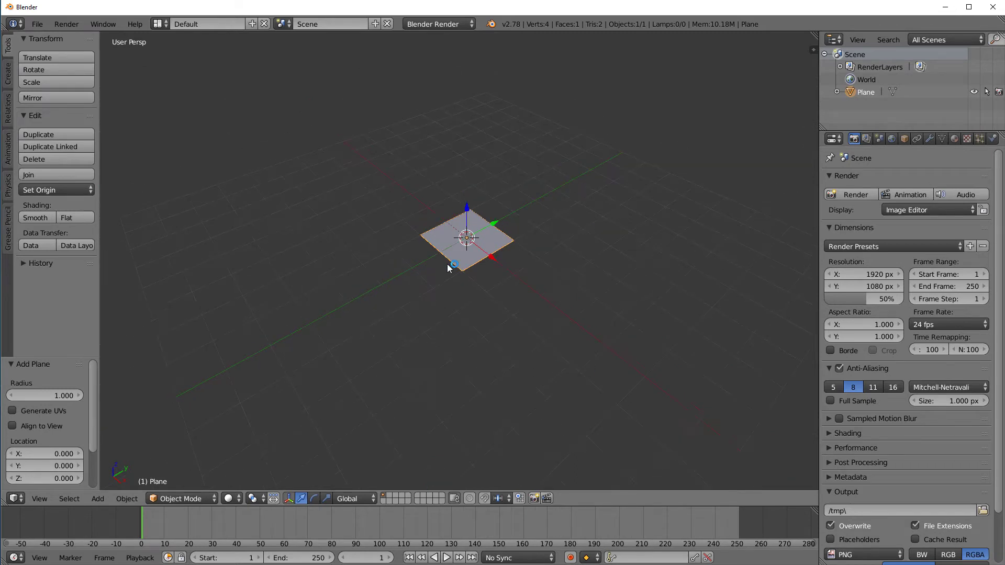
middle_click_drag(543, 269, 514, 316)
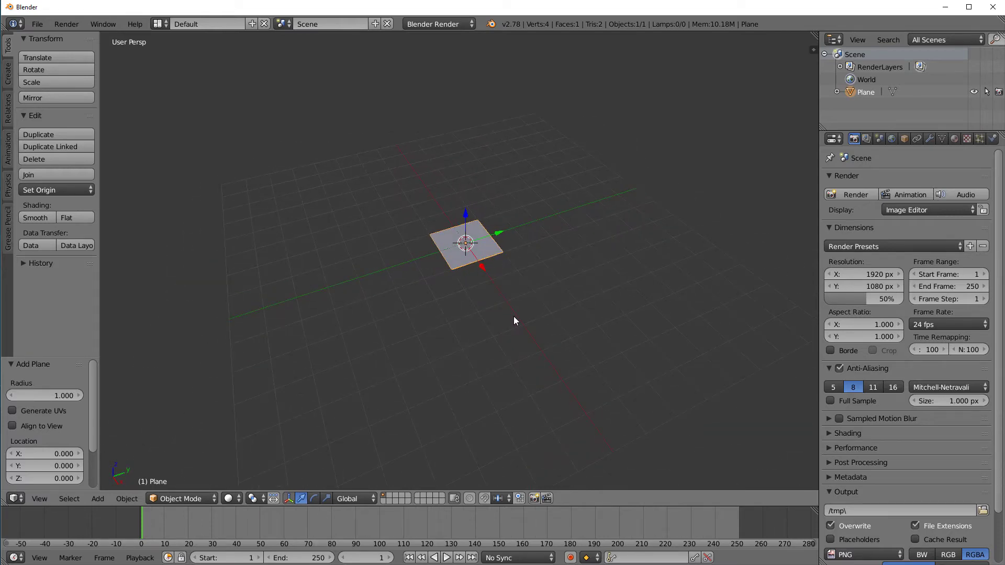
Place the 3D cursor at several spots around the plane, ending at about X -1.18, Y 5.28, Z 3.25 above the grid's far corner.
right_click(297, 201)
right_click(500, 141)
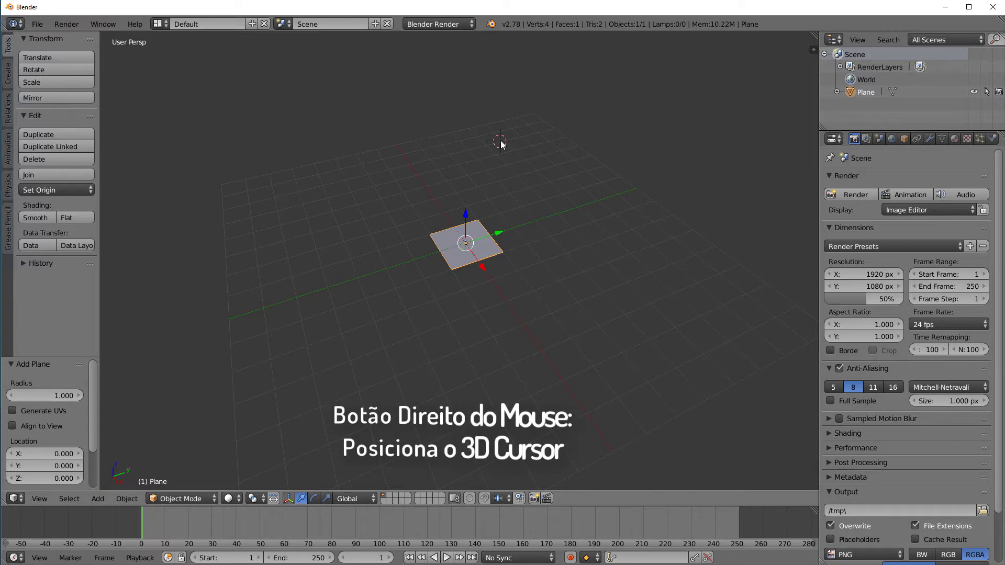
right_click(724, 156)
right_click(701, 331)
right_click(596, 152)
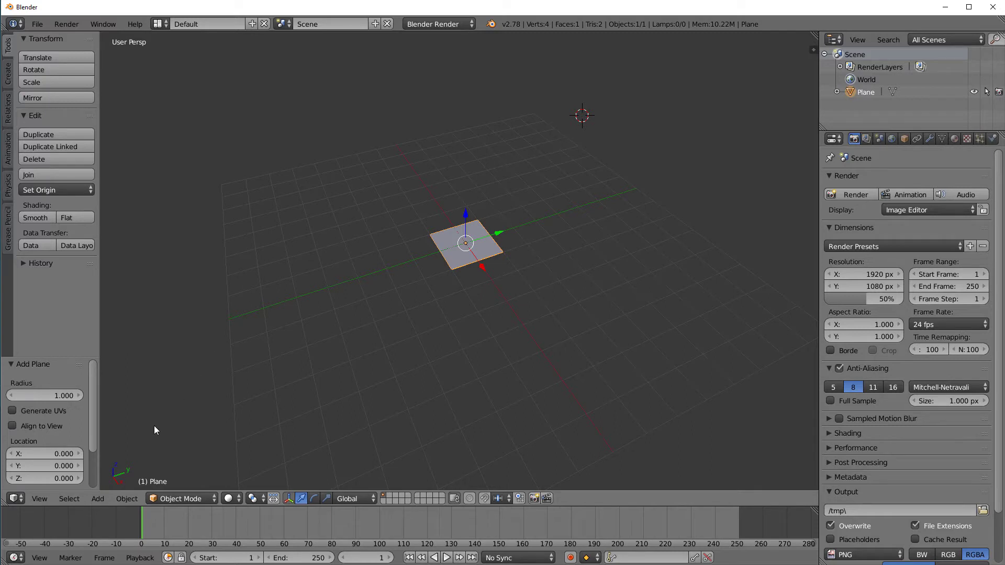
Add a cube mesh at the 3D cursor above the grid's far corner.
left_click(99, 497)
mouse_move(108, 484)
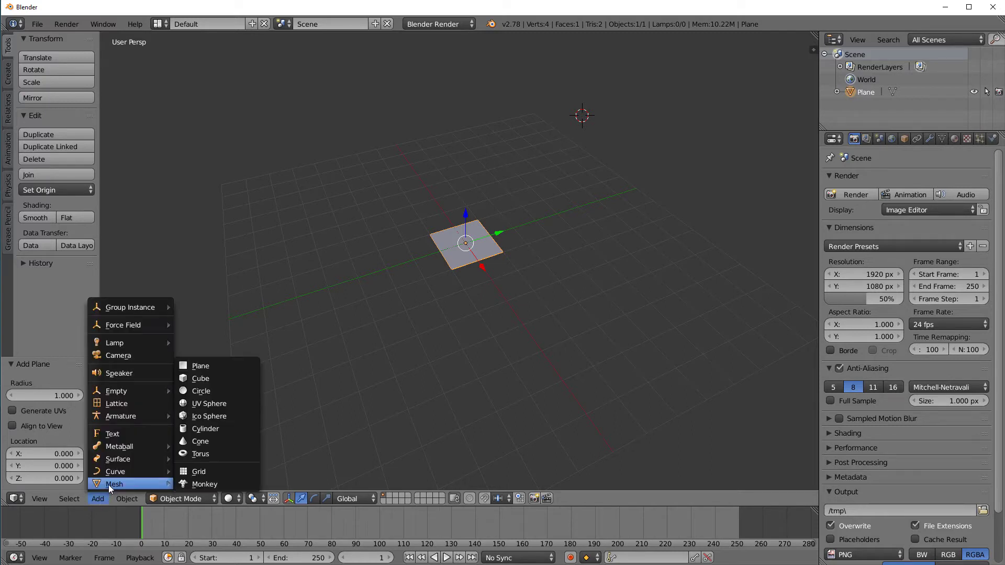
left_click(216, 379)
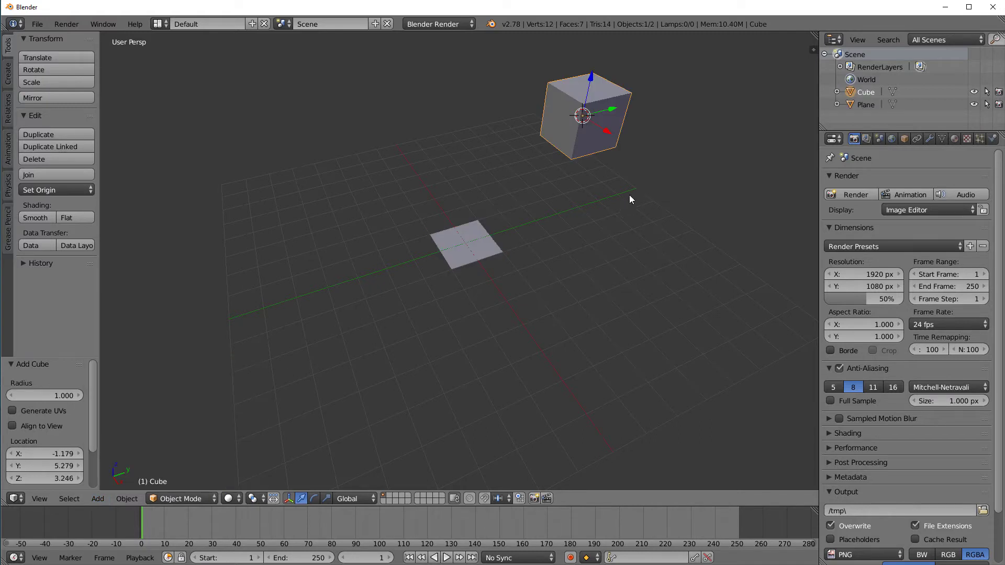
Place the 3D cursor away from the cube, over the free part of the grid beside the plane.
middle_click_drag(629, 194, 636, 177)
middle_click_drag(539, 238, 547, 262)
left_click(643, 251)
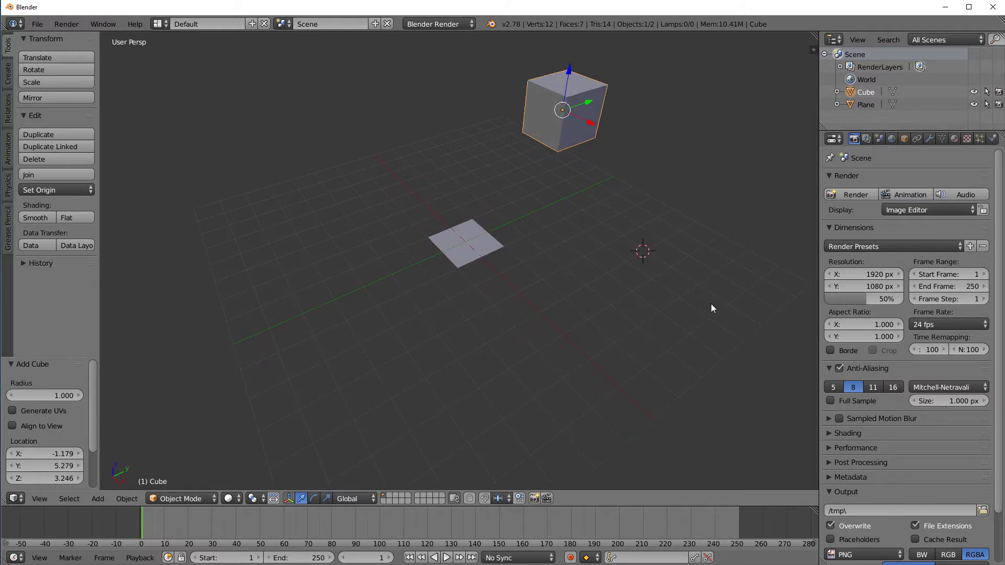
middle_click_drag(691, 291, 654, 291)
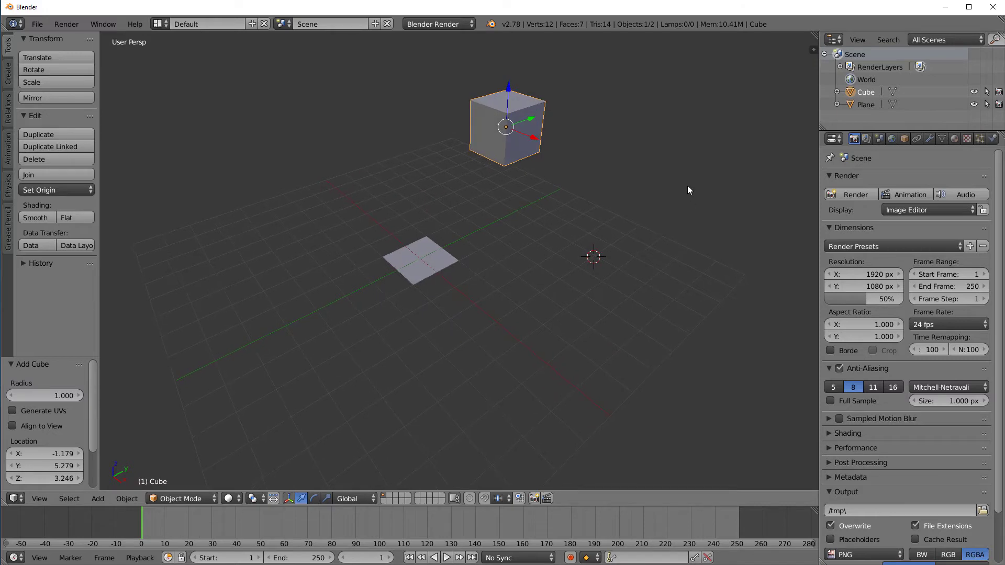
Show the 3D view's properties region, widen it slightly and bring the 3D Cursor location values into view.
left_click(812, 50)
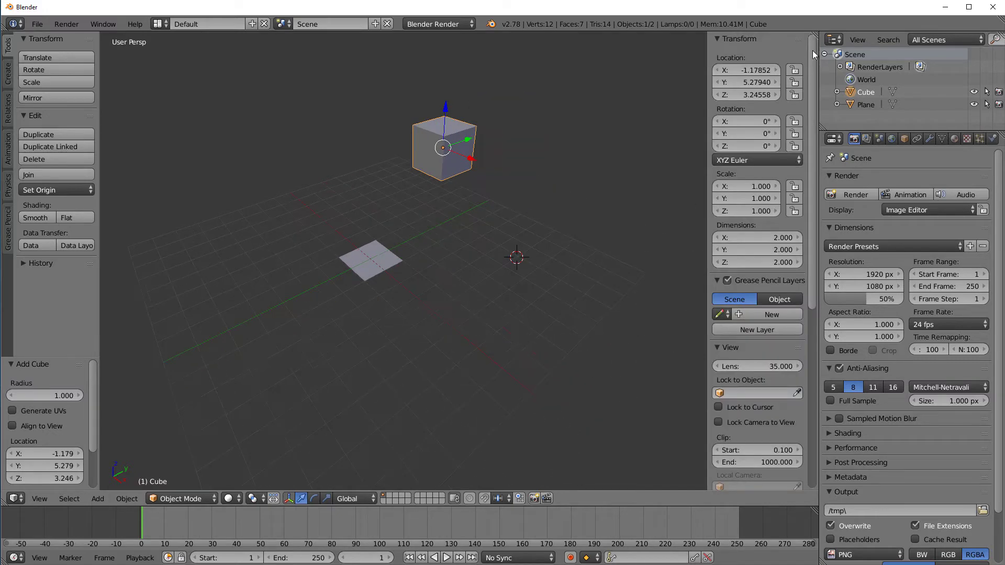
left_click_drag(710, 49, 810, 50)
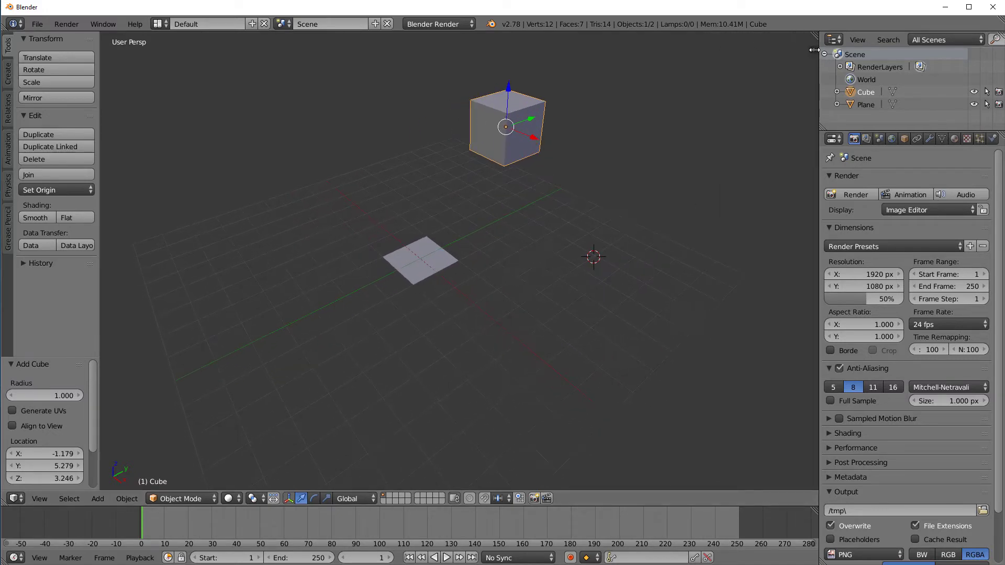
left_click(812, 50)
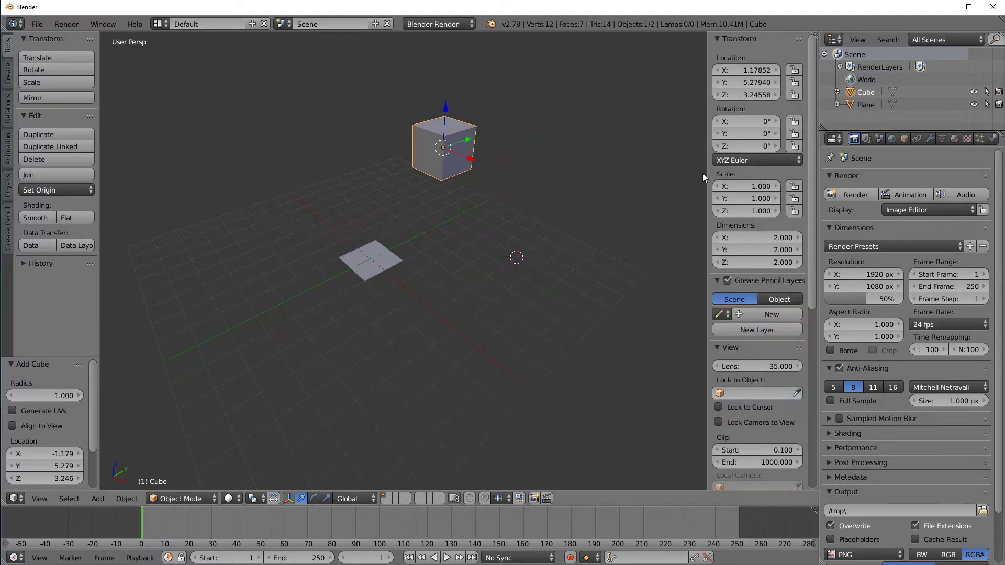
left_click_drag(703, 173, 699, 175)
scroll(752, 211, "down", 7)
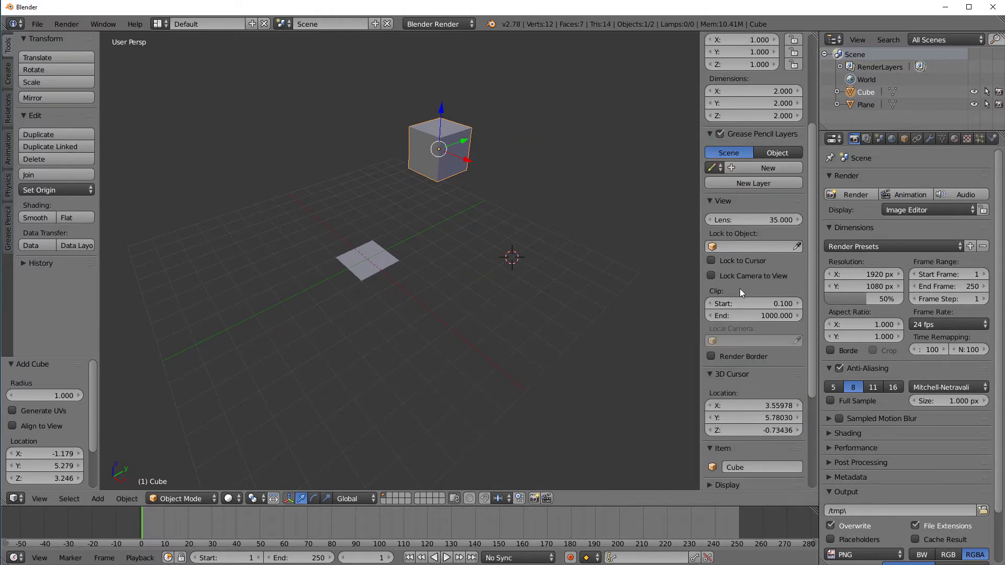
scroll(740, 294, "down", 6)
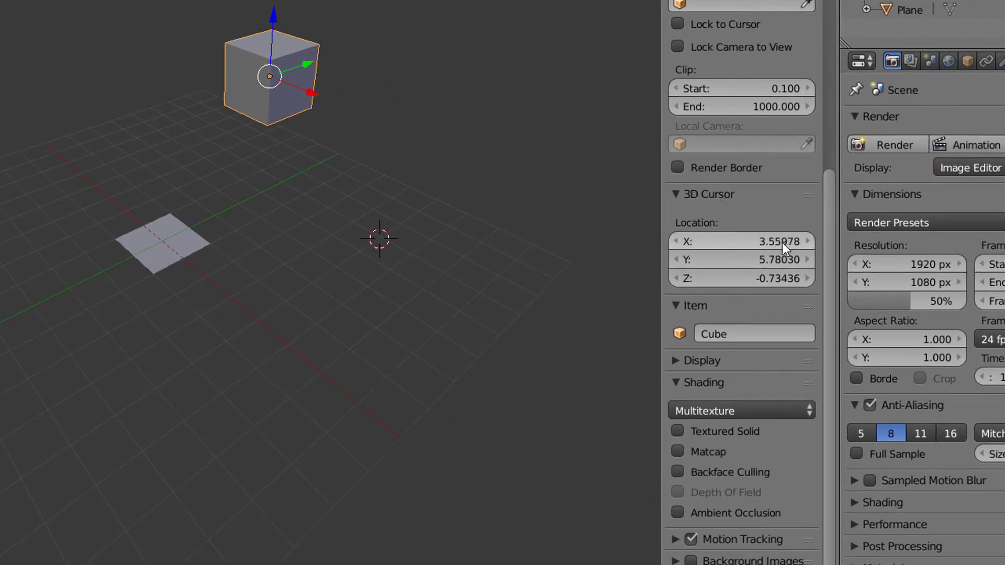
Adjust the 3D cursor's coordinates freely, ending with its X, Y and Z location set to 0.
left_click_drag(782, 243, 765, 276)
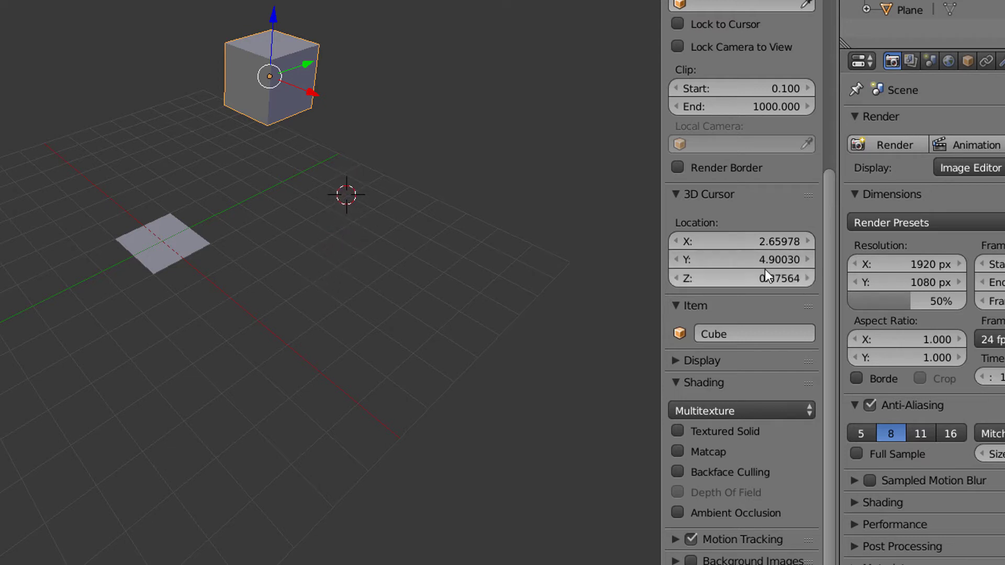
left_click(768, 242)
type("0")
left_click(777, 260)
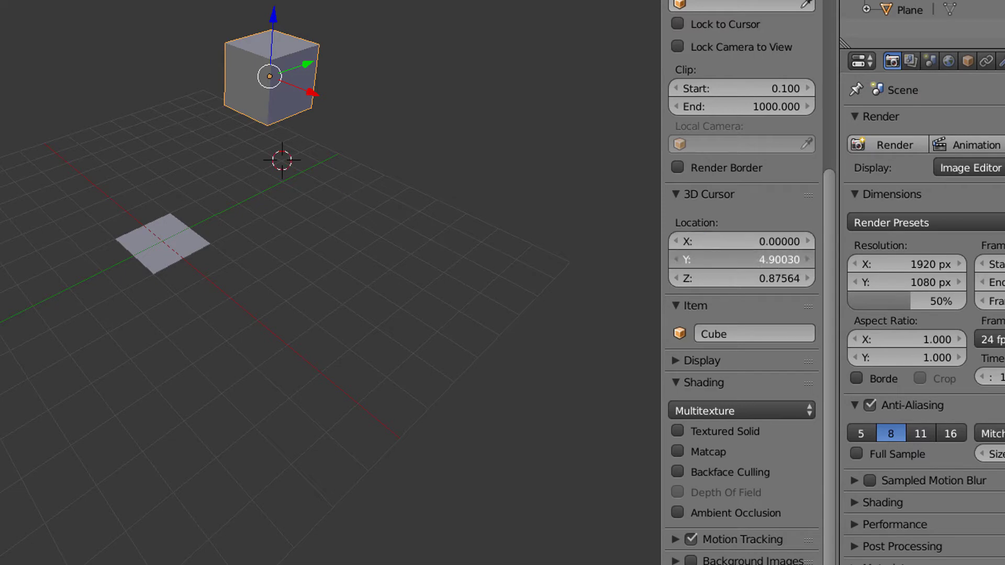
type("0")
left_click(778, 277)
type("0")
key("Return")
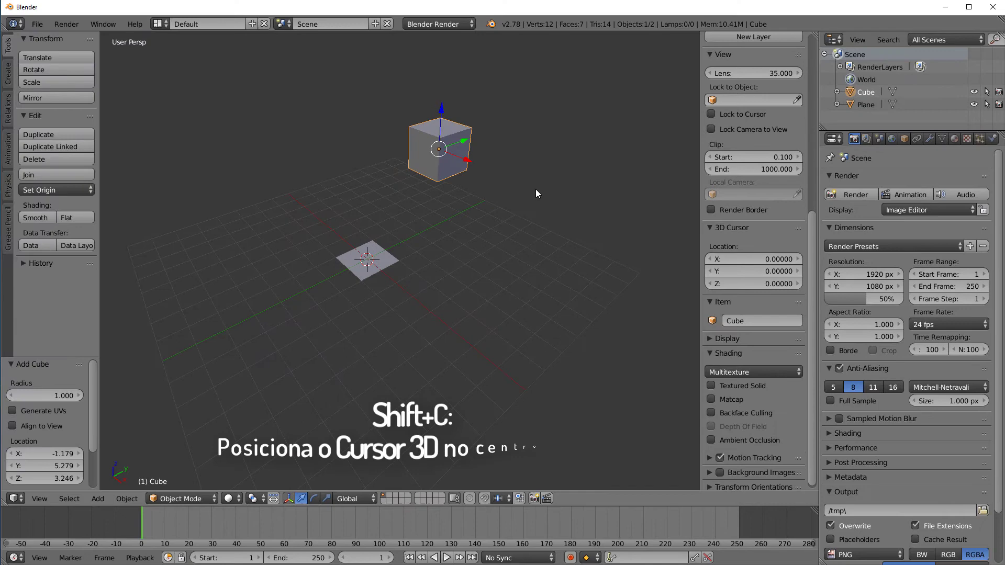
Place the 3D cursor beside the cube and reset it to the grid's centre.
left_click(535, 189)
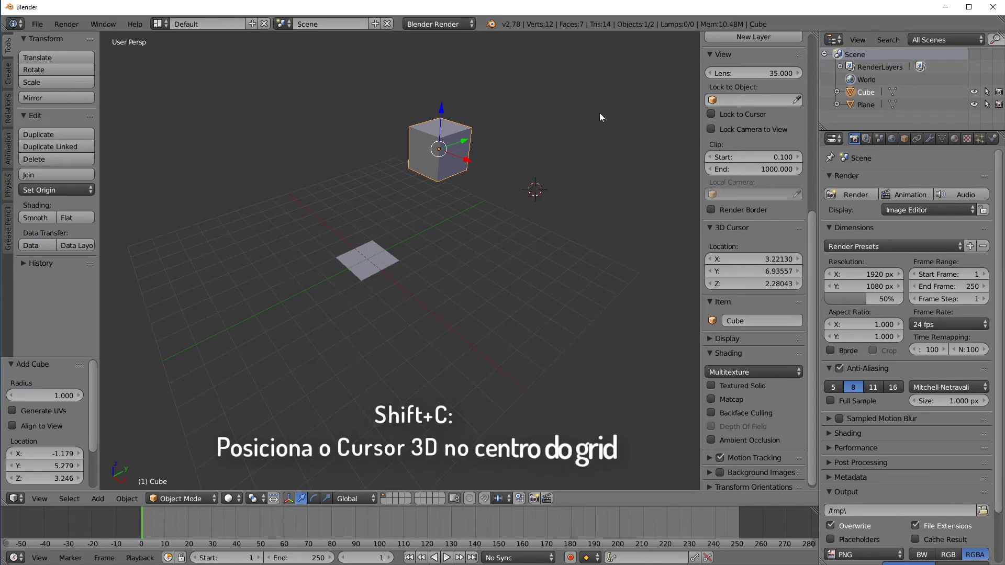
key("shift+c")
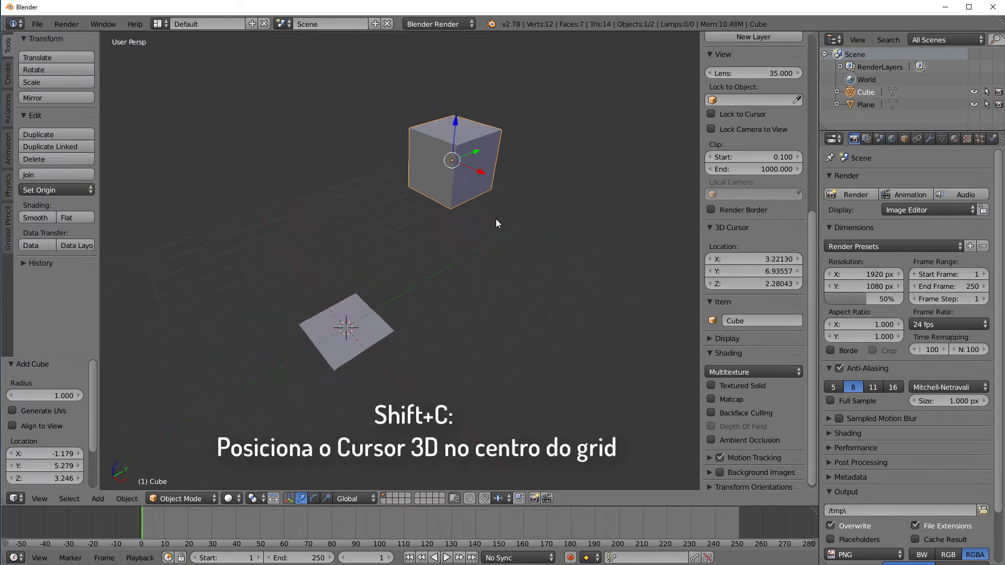
middle_click_drag(342, 383, 535, 302)
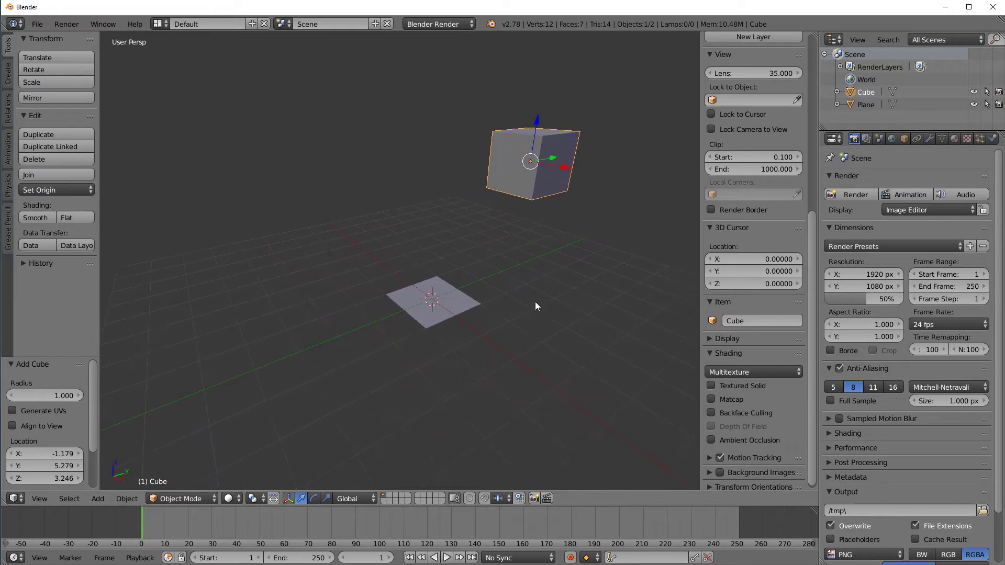
Hide the 3D view's properties region to free up the viewport.
left_click_drag(701, 215, 817, 215)
scroll(577, 294, "up", 2)
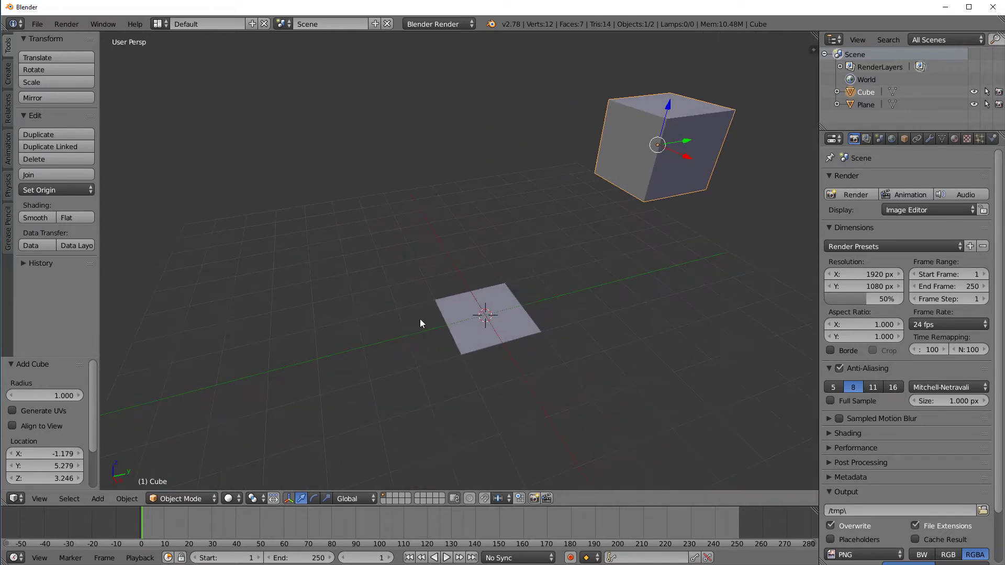
middle_click_drag(581, 373, 500, 350)
scroll(501, 351, "down", 1)
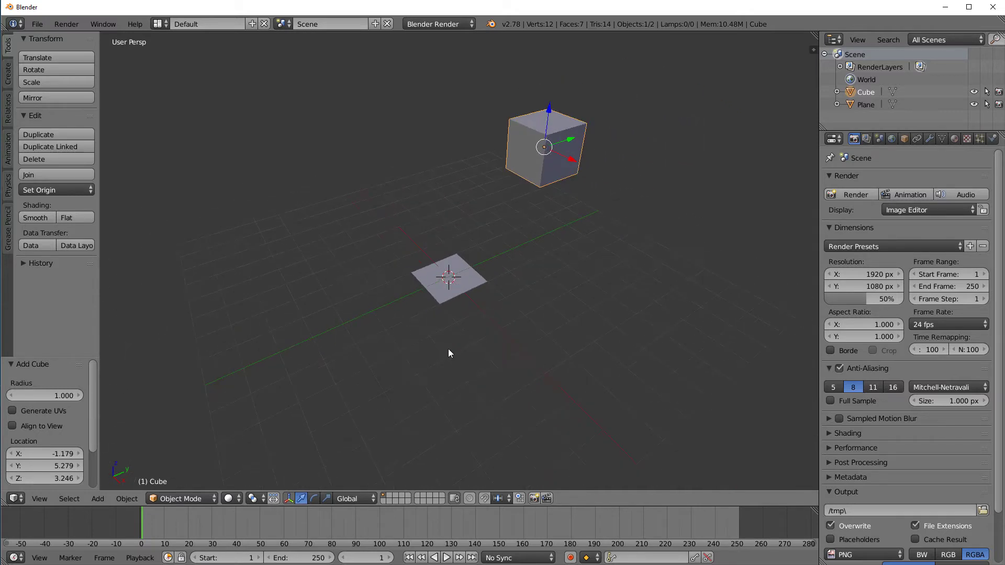
Examine the object categories offered for adding, such as meshes, curves, cameras and lamps, from several places in the viewport.
left_click(97, 499)
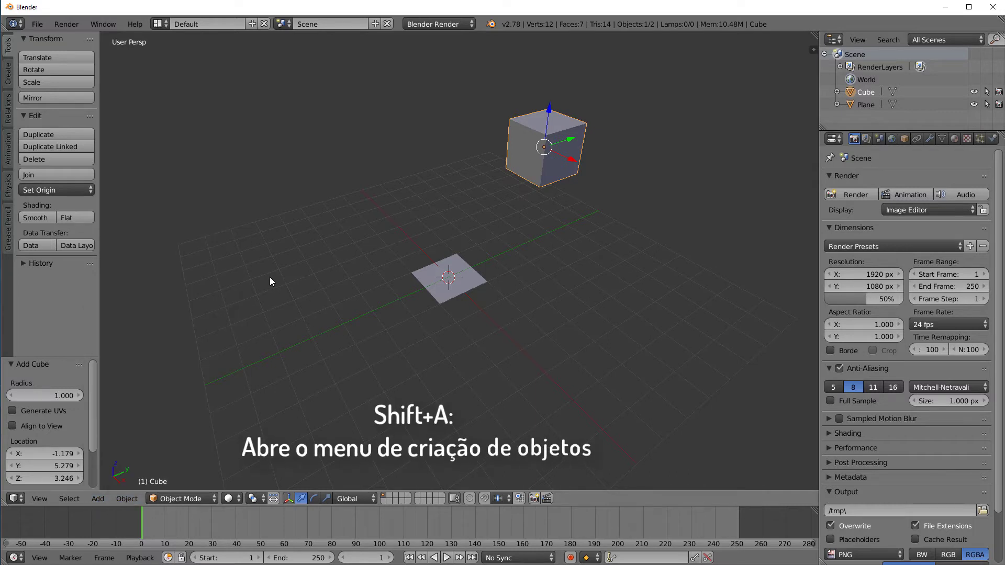
key("shift+a")
mouse_move(271, 281)
key("shift+a")
mouse_move(316, 161)
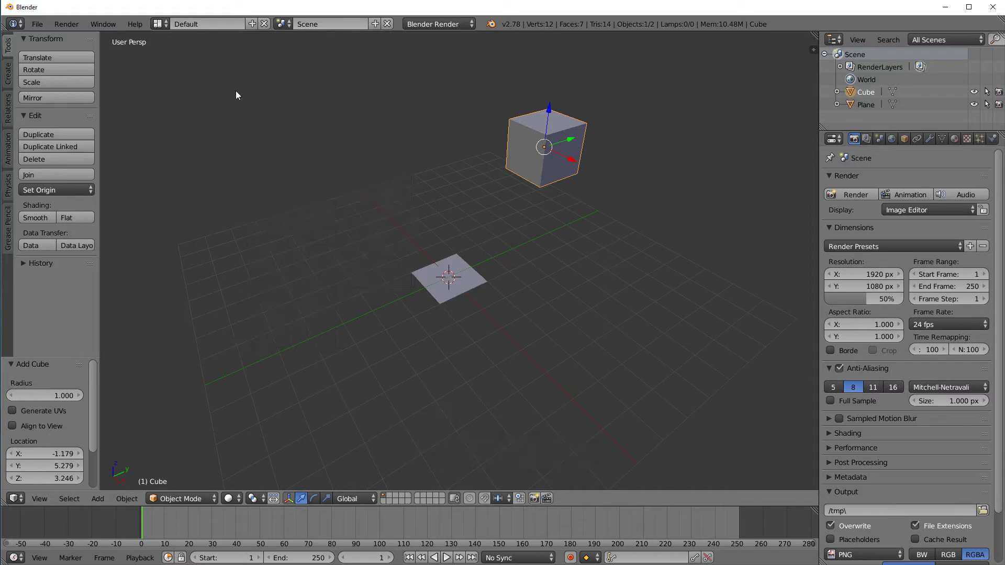
key("shift+a")
mouse_move(246, 105)
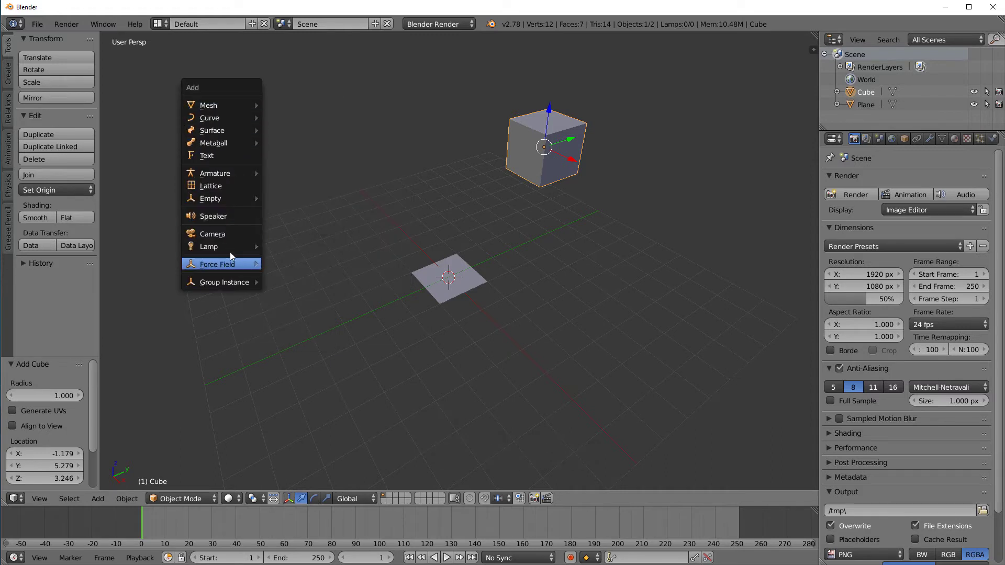
key("shift+a")
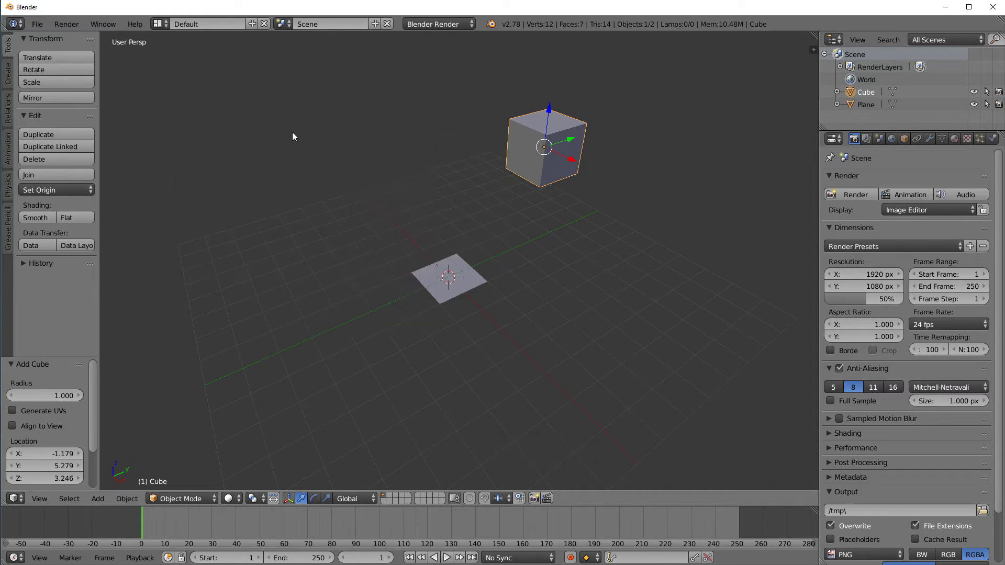
key("shift+a")
mouse_move(277, 134)
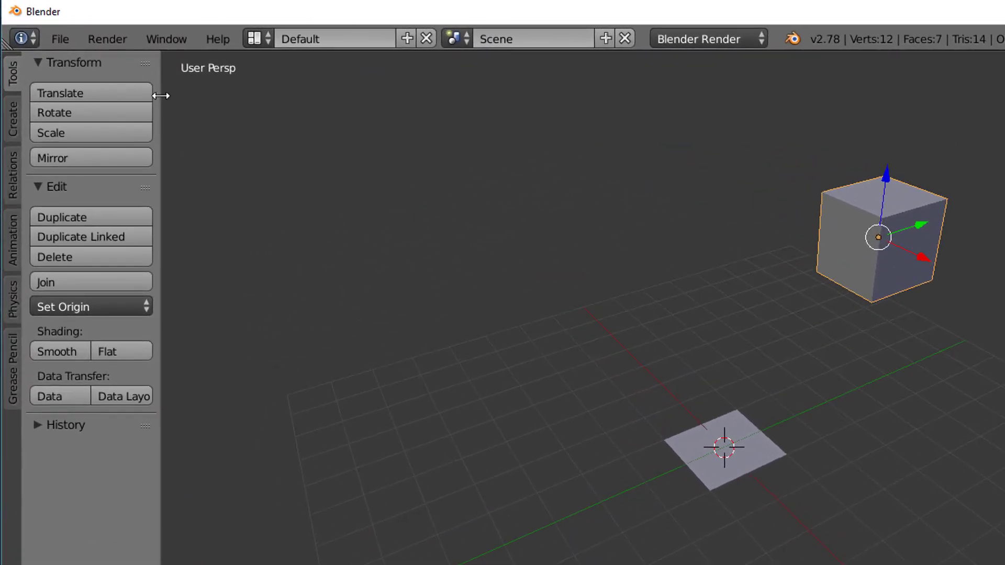
Widen the Tool Shelf and review its mesh, curve, lamp and other creation options, comparing them with the pop-up Add list.
left_click_drag(100, 58, 122, 64)
left_click_drag(197, 105, 199, 105)
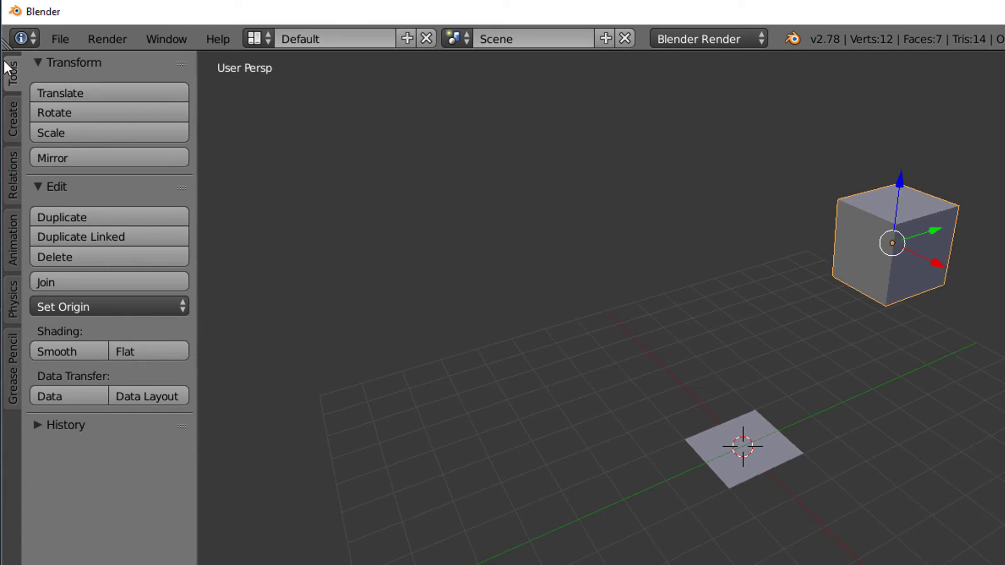
left_click(14, 124)
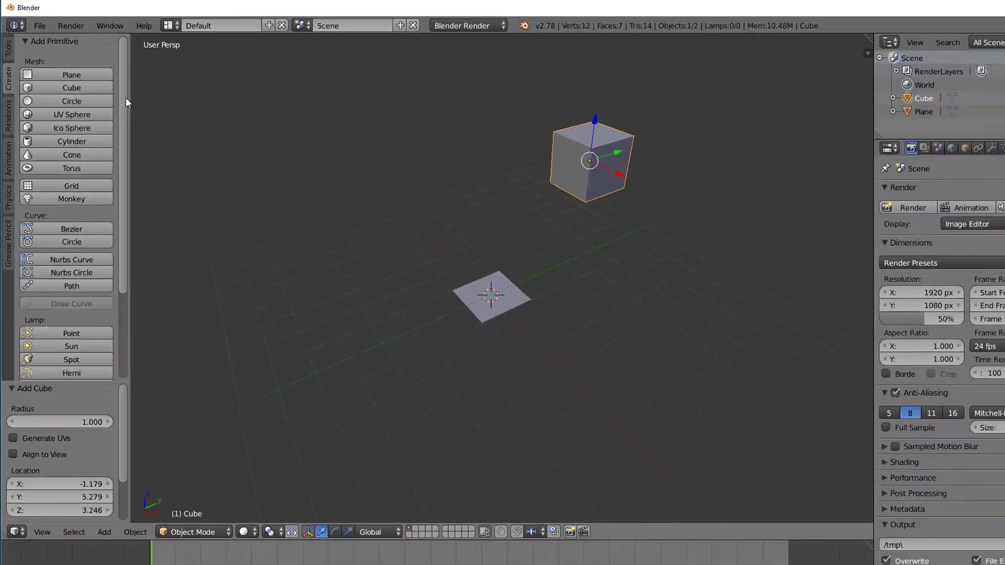
scroll(190, 194, "down", 5)
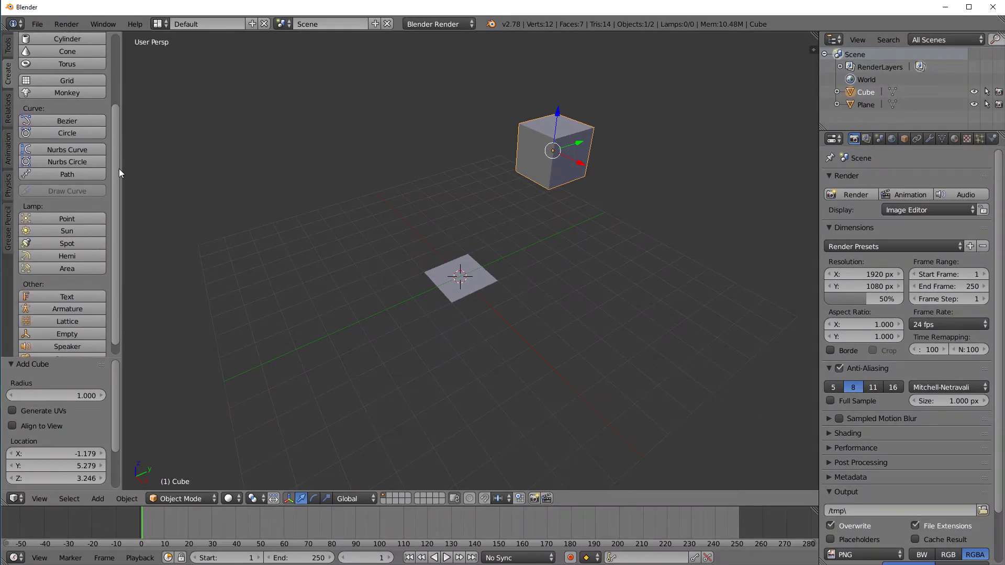
scroll(120, 230, "down", 2)
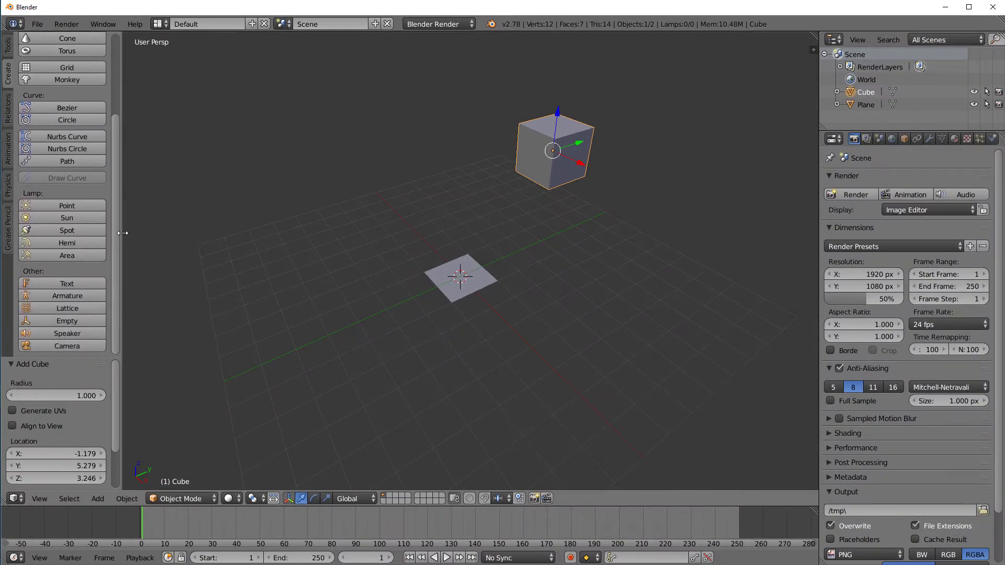
left_click_drag(123, 233, 158, 240)
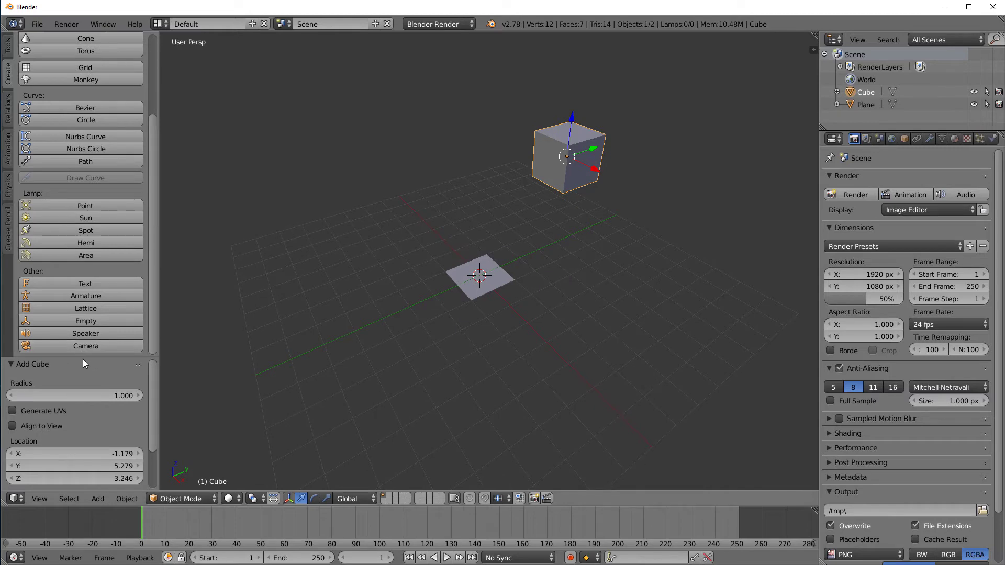
scroll(97, 252, "up", 1)
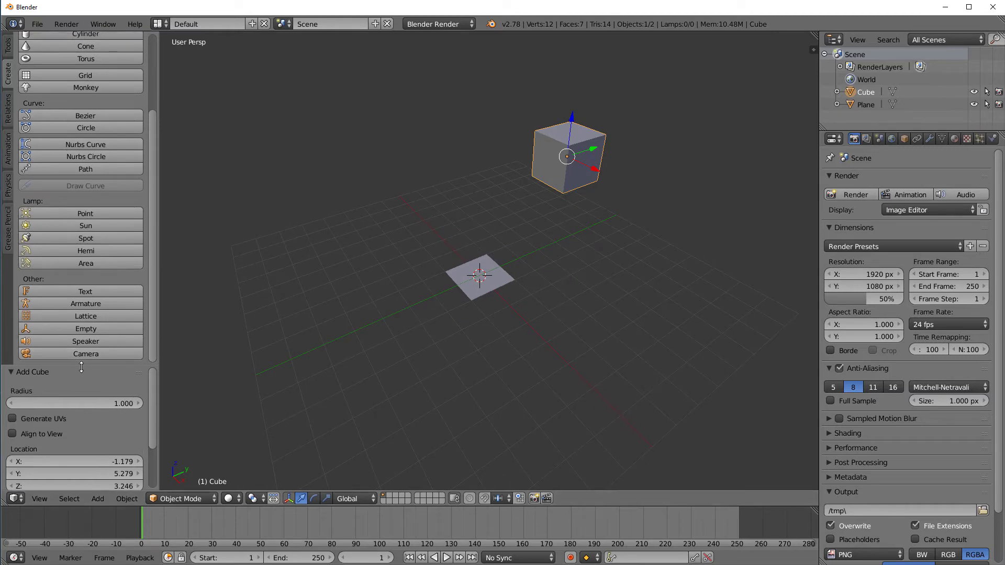
scroll(118, 180, "up", 4)
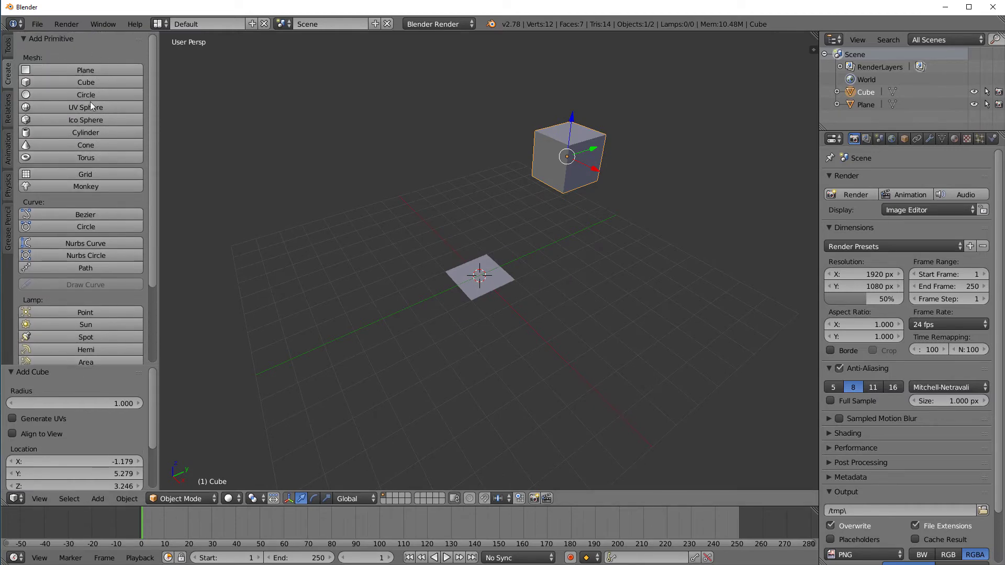
left_click(8, 46)
key("shift+a")
mouse_move(374, 183)
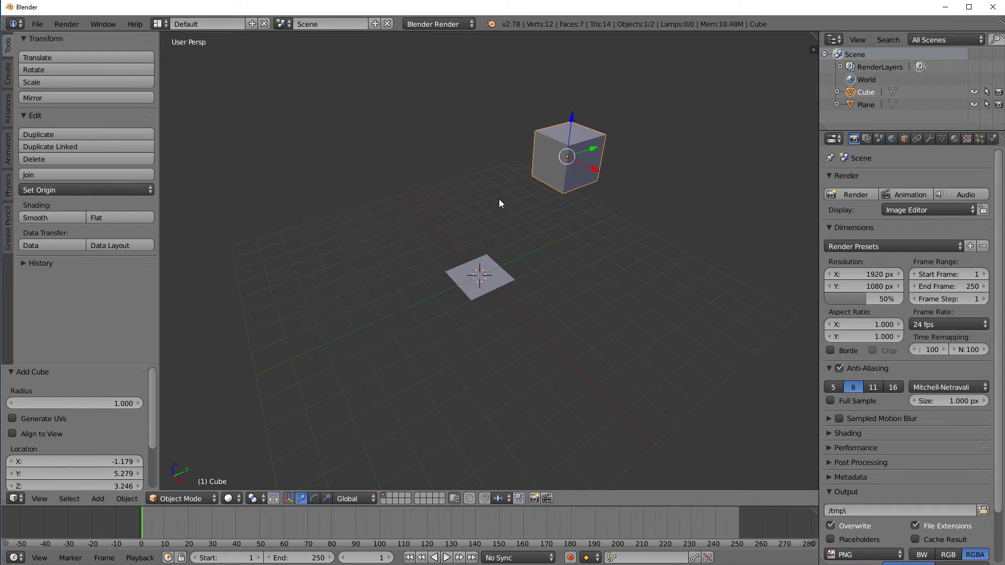
Select all objects in the scene and delete both the cube and the plane.
middle_click_drag(499, 203, 432, 231)
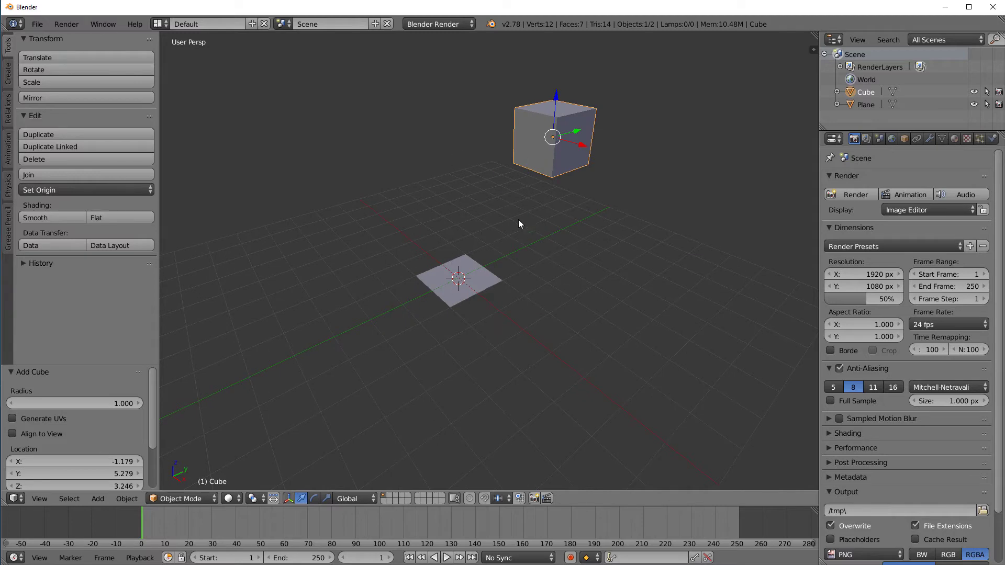
middle_click_drag(521, 222, 523, 251, "shift")
key("a")
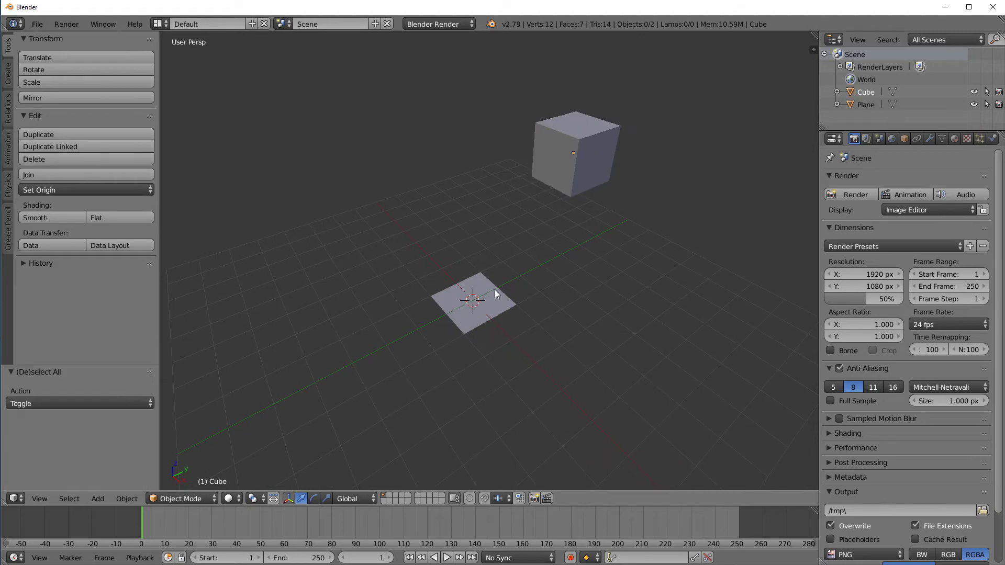
key("a")
key("x")
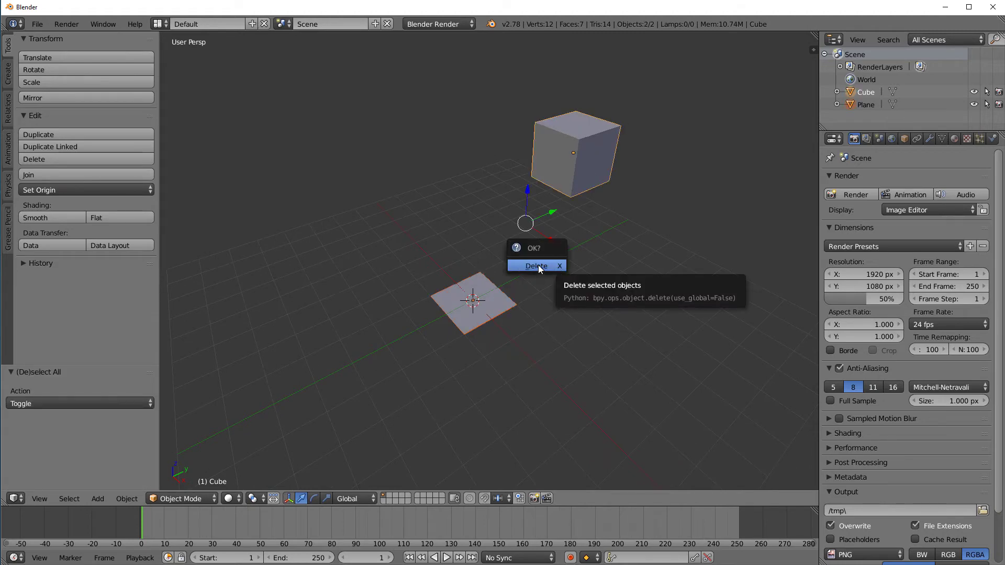
left_click(538, 265)
Recentre the 3D cursor on the grid and add a plane mesh there.
key("shift+c")
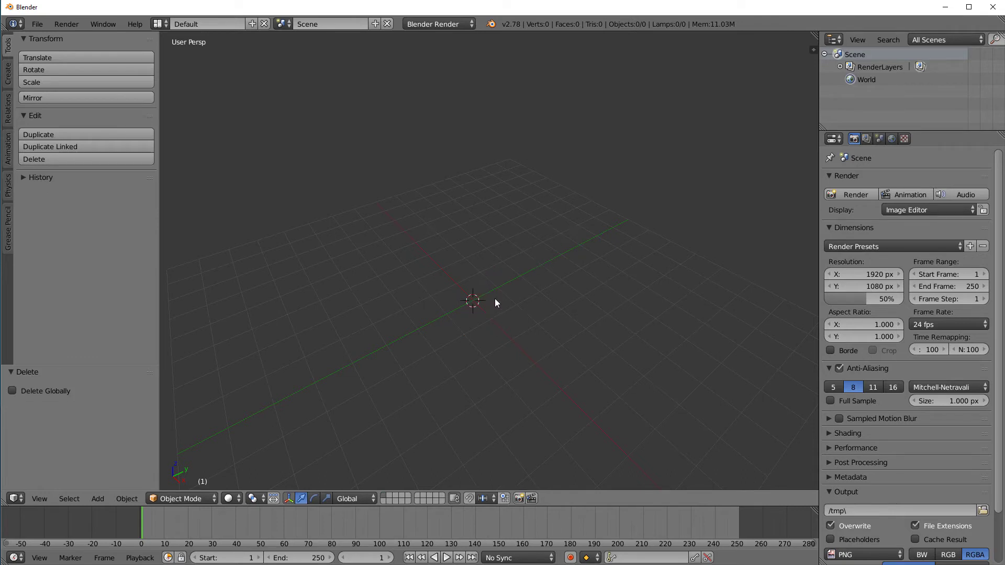
middle_click_drag(480, 346, 418, 290)
key("shift+a")
mouse_move(264, 100)
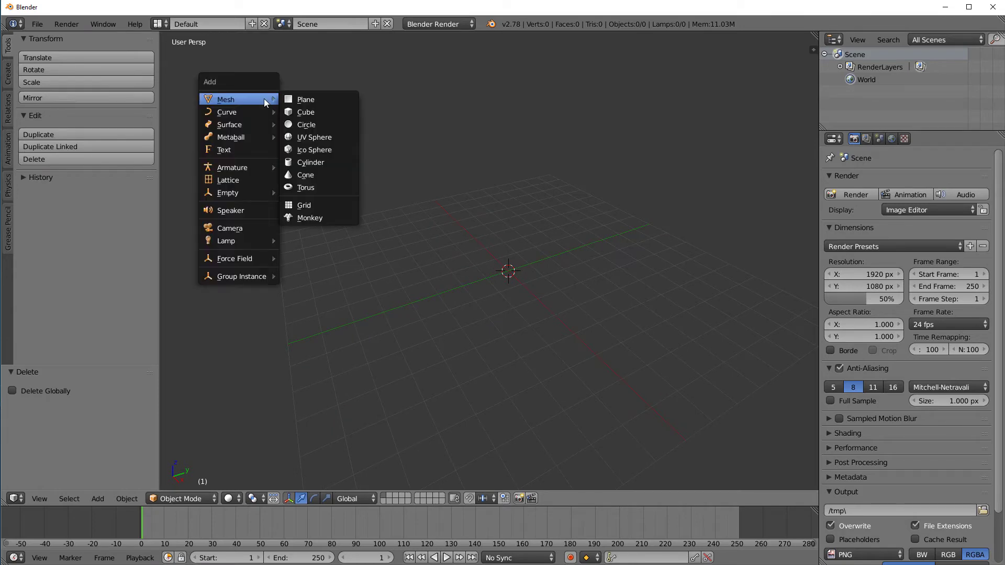
left_click(316, 101)
Enlarge the area holding the Add Plane settings and set the plane's radius to 1.59.
scroll(507, 333, "up", 4)
middle_click_drag(507, 332, 580, 336)
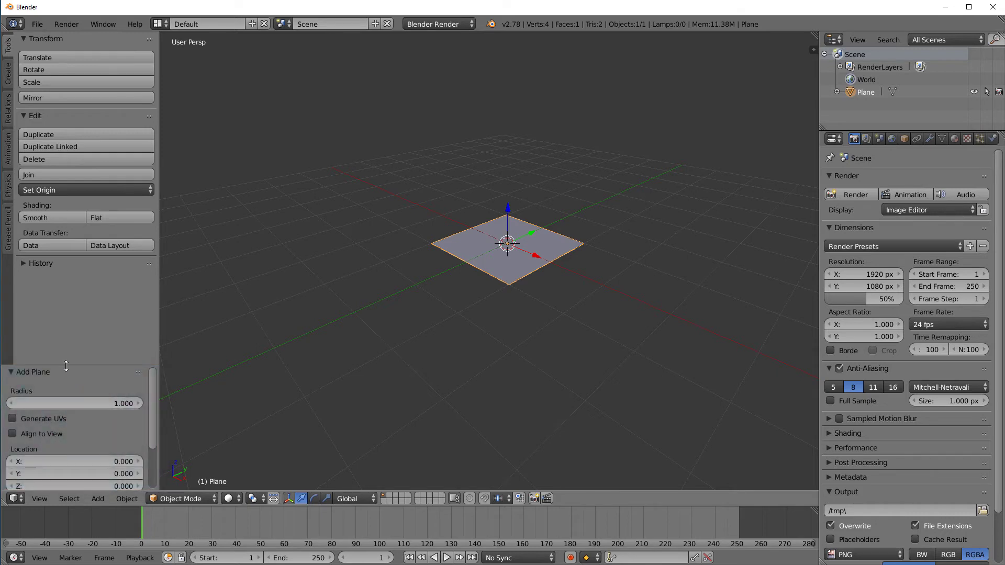
left_click_drag(66, 365, 73, 313)
mouse_move(86, 350)
left_mouse_down()
mouse_move(61, 348)
mouse_move(102, 352)
left_mouse_up()
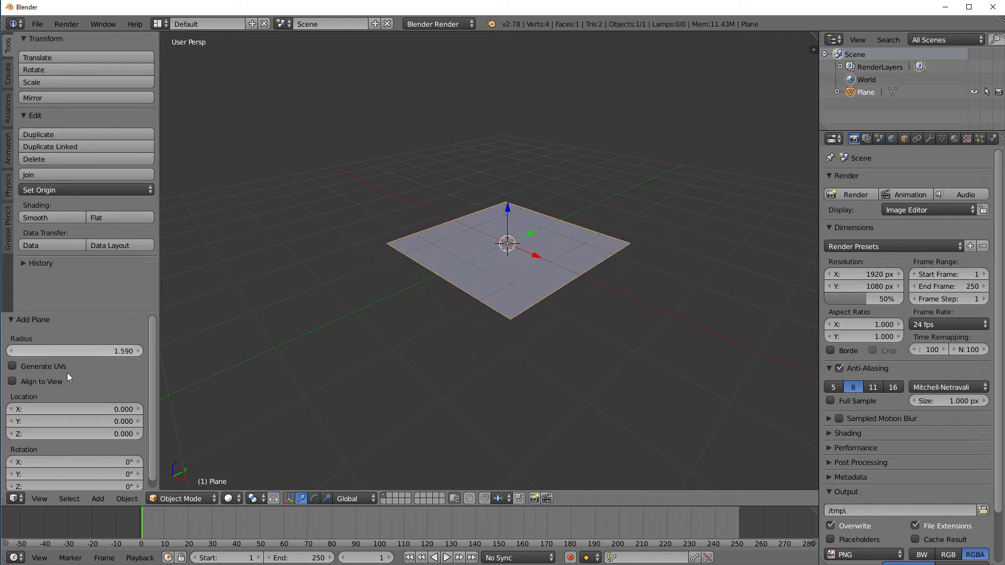
Try changing the new plane's X location and X rotation in its creation settings.
mouse_move(48, 408)
left_mouse_down()
mouse_move(99, 406)
mouse_move(49, 409)
left_mouse_up()
scroll(97, 408, "down", 1)
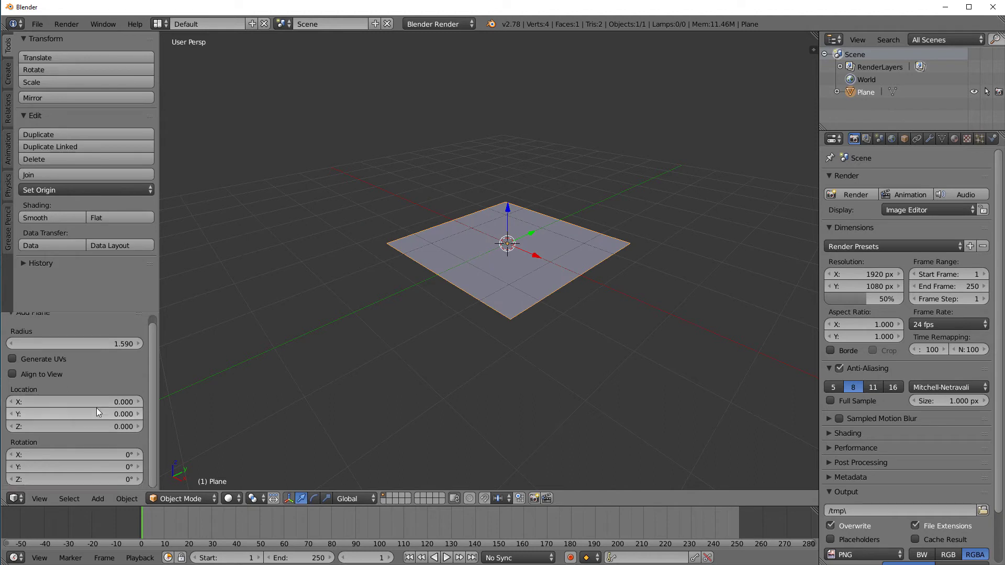
left_click_drag(77, 453, 104, 440)
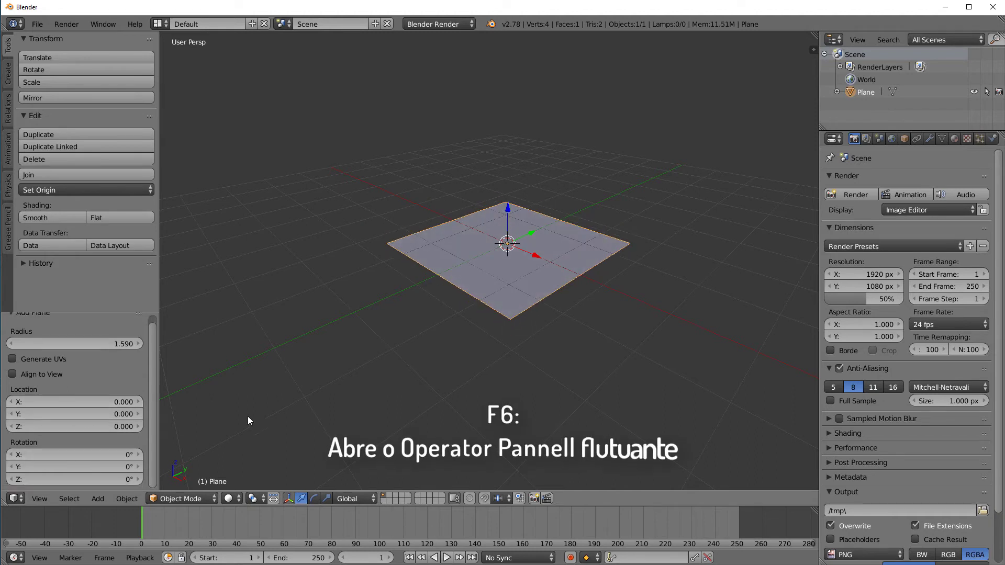
Open the floating Add Plane settings and set the plane's radius to 1.66.
scroll(102, 419, "up", 1)
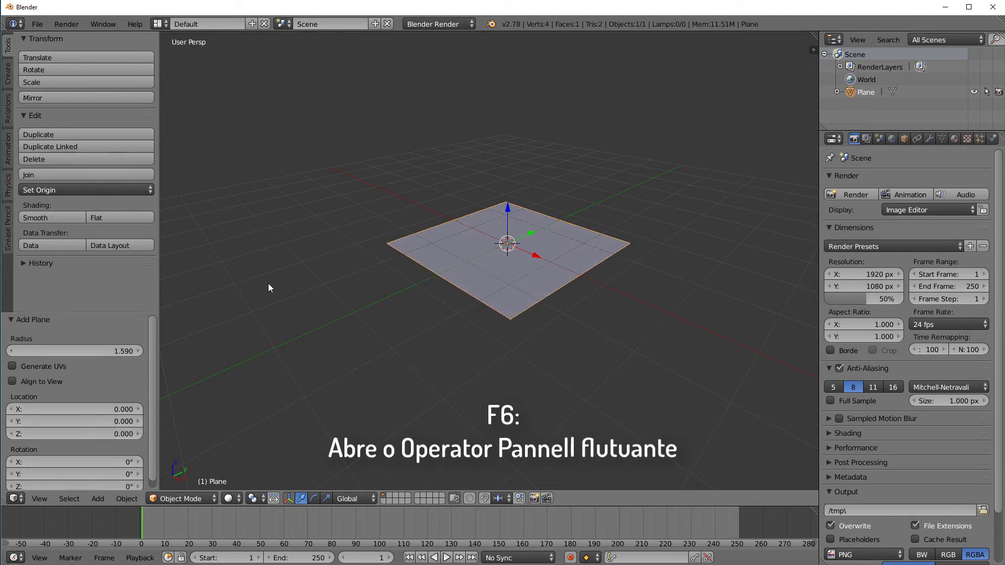
key("F6")
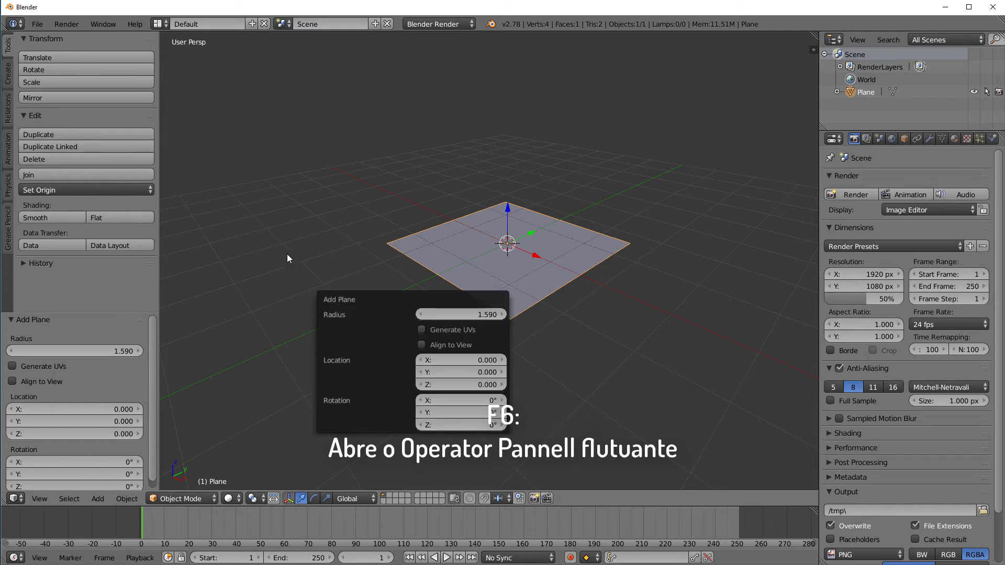
key("F6")
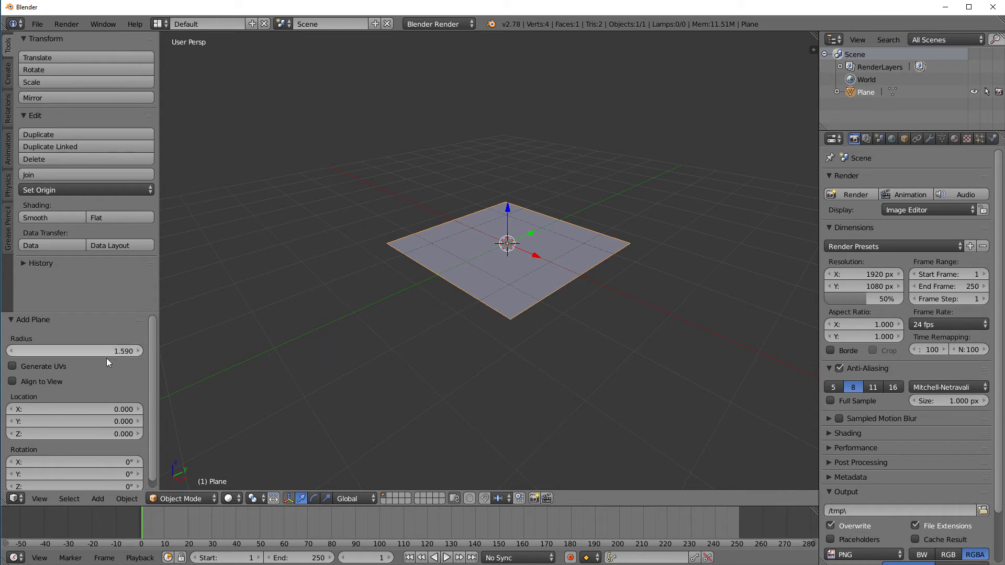
key("F6")
left_click_drag(514, 343, 573, 353)
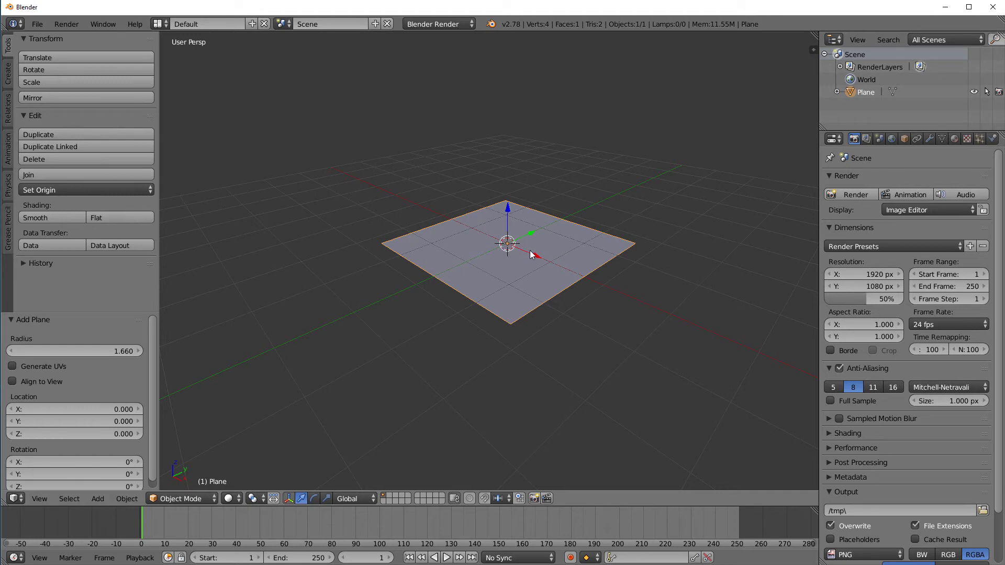
Try moving the plane about 1.97 units along X and back near the 3D cursor, inspecting its Translate settings.
left_click_drag(531, 253, 621, 299)
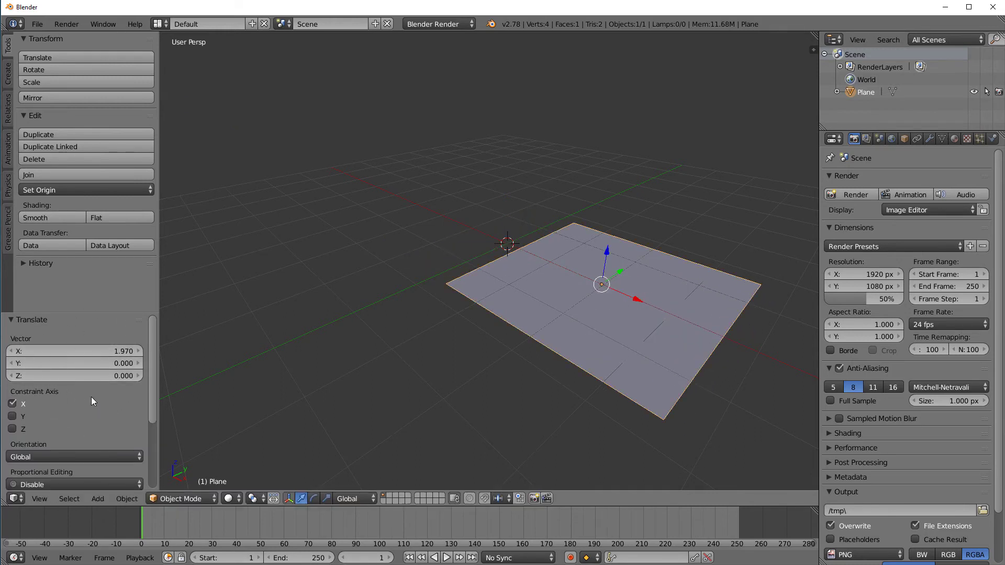
key("F6")
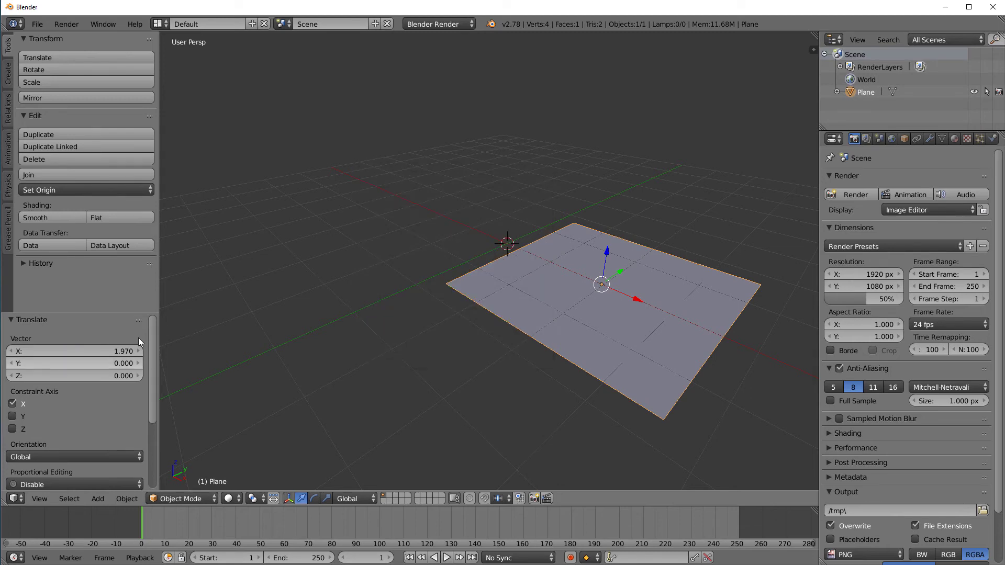
mouse_move(155, 352)
left_mouse_down()
mouse_move(149, 426)
mouse_move(149, 350)
left_mouse_up()
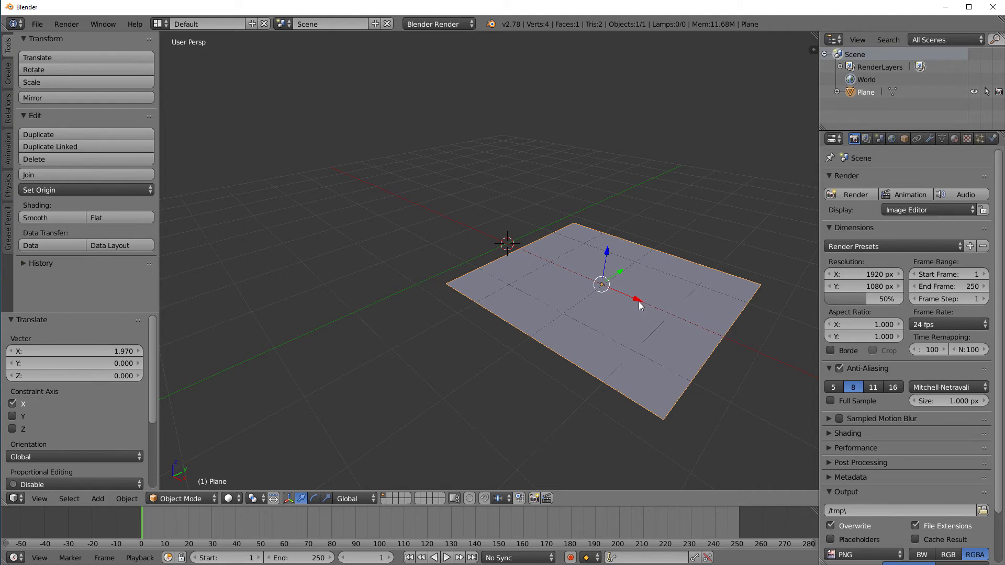
left_click_drag(638, 302, 512, 243)
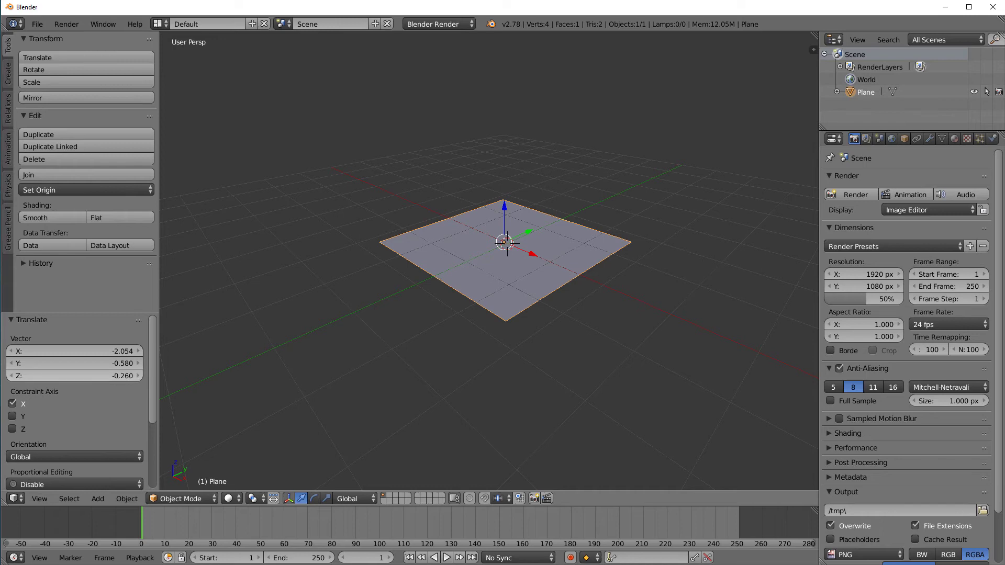
left_click_drag(74, 376, 81, 375)
left_click(73, 375)
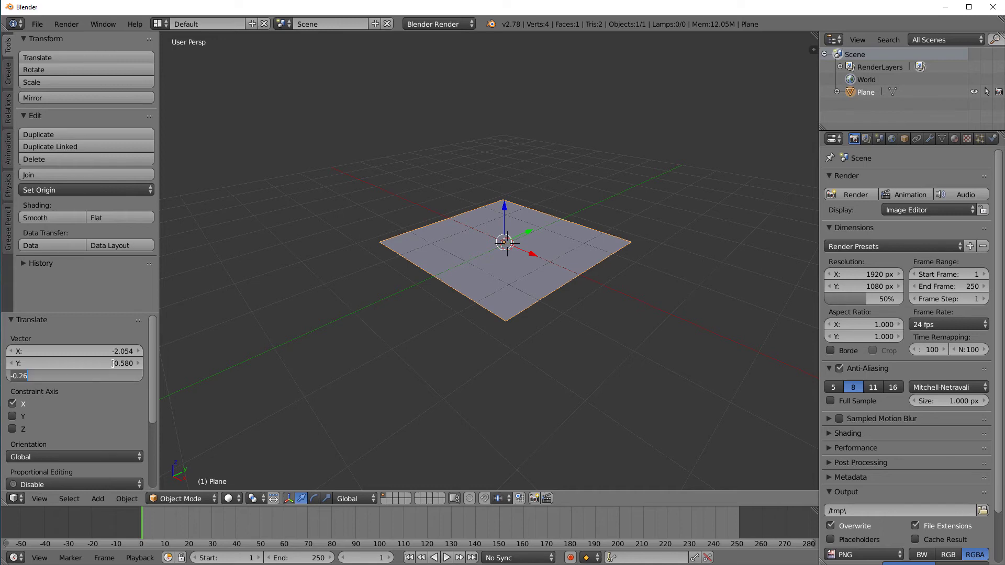
key("Return")
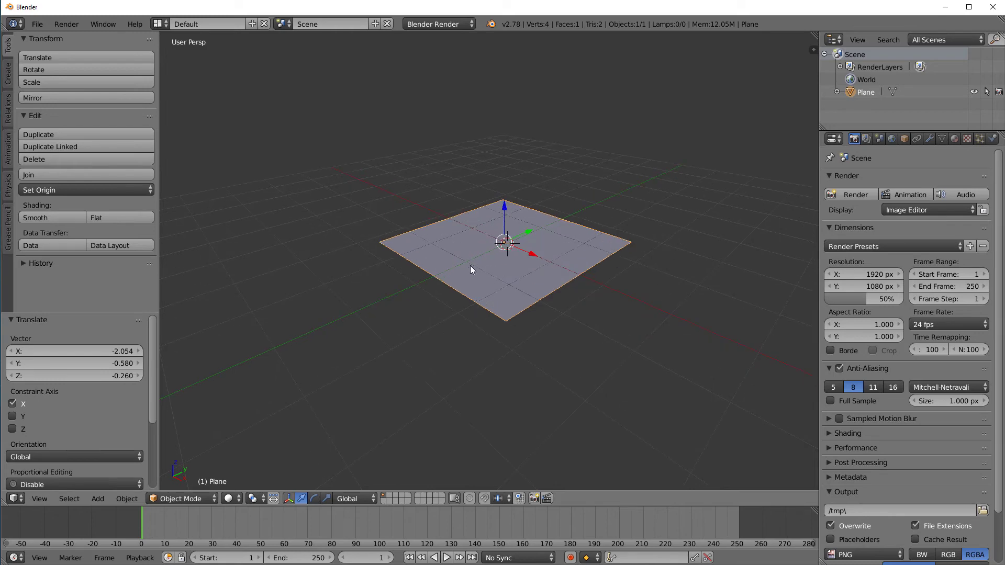
Move the plane about 5.84 units along negative X and add a cylinder mesh at the 3D cursor.
scroll(470, 265, "down", 2)
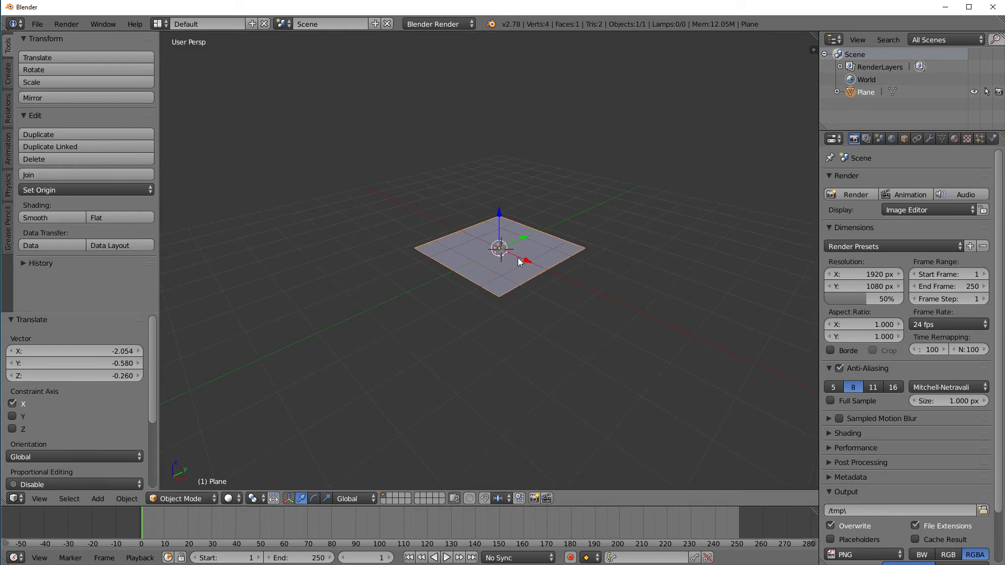
left_click_drag(518, 261, 409, 214)
key("shift+a")
mouse_move(564, 275)
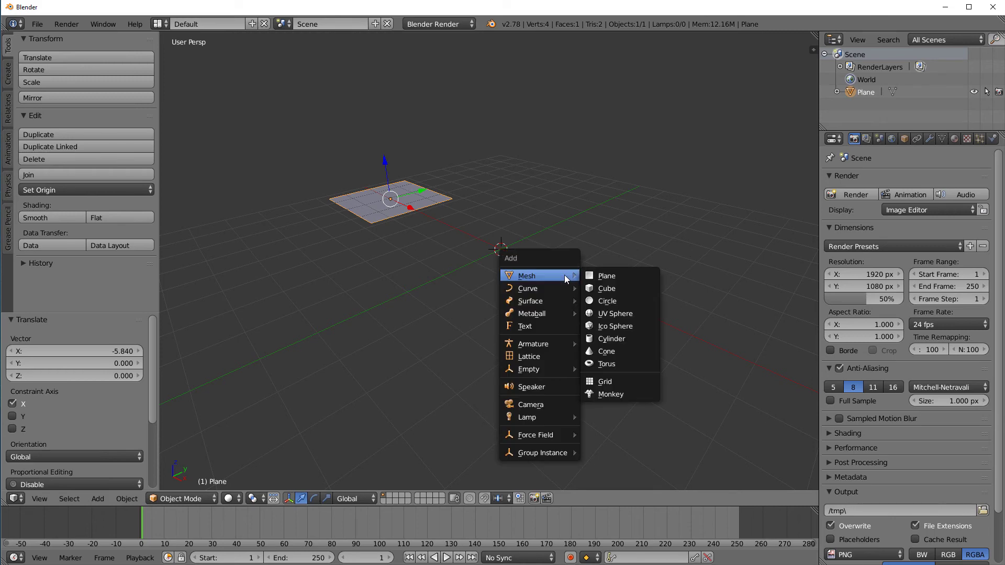
left_click(606, 339)
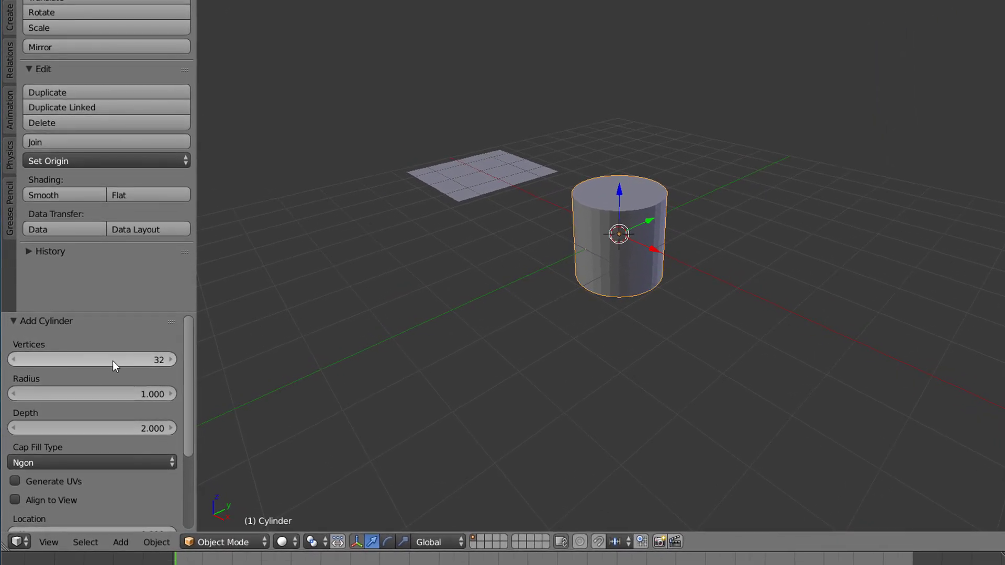
Give the new cylinder 8 vertices, radius 1.2 and depth 1.43, and move it about 6.4 units along Y.
left_click_drag(112, 361, 58, 371)
scroll(635, 234, "up", 5)
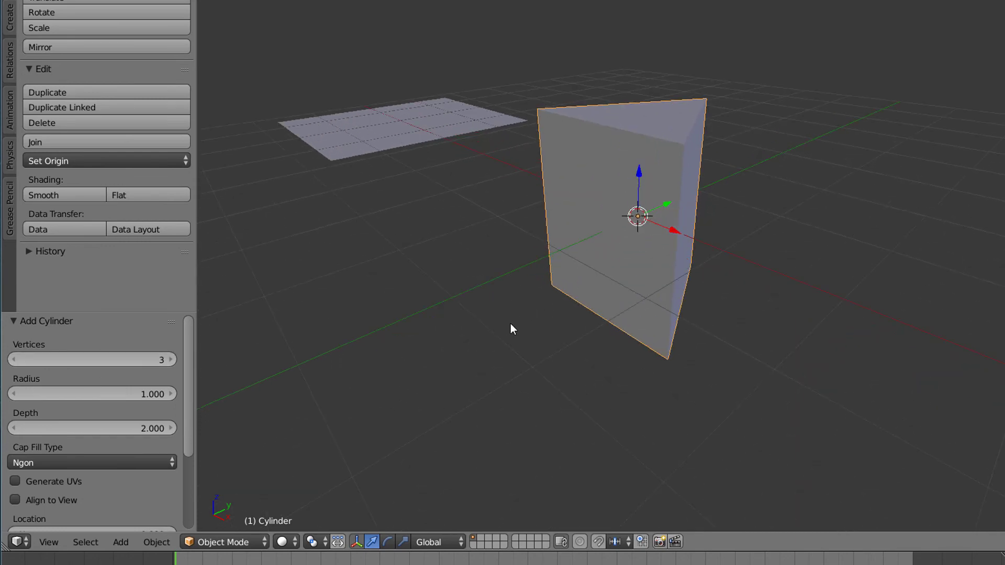
key("F6")
scroll(728, 346, "up", 5, "ctrl")
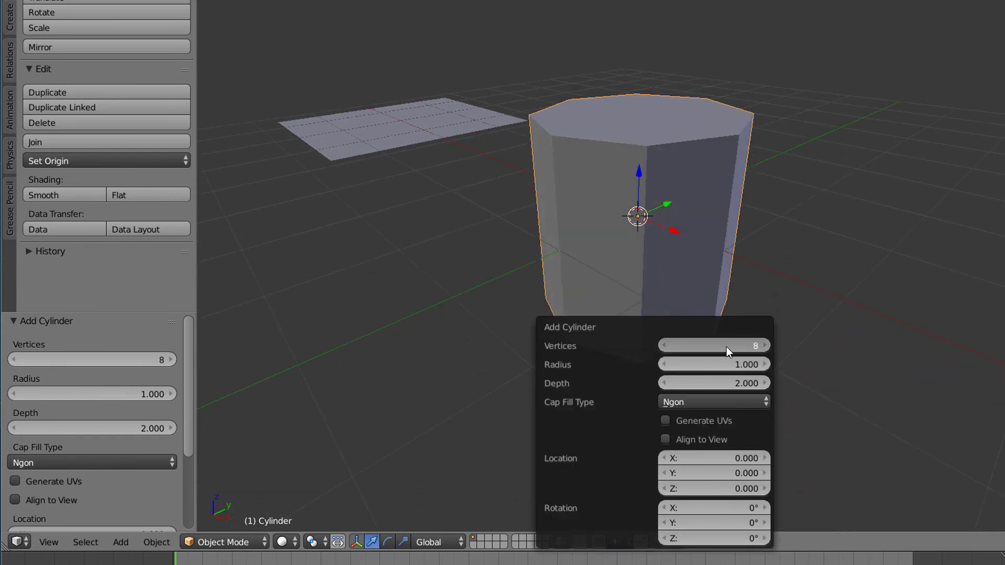
left_click_drag(715, 366, 685, 386)
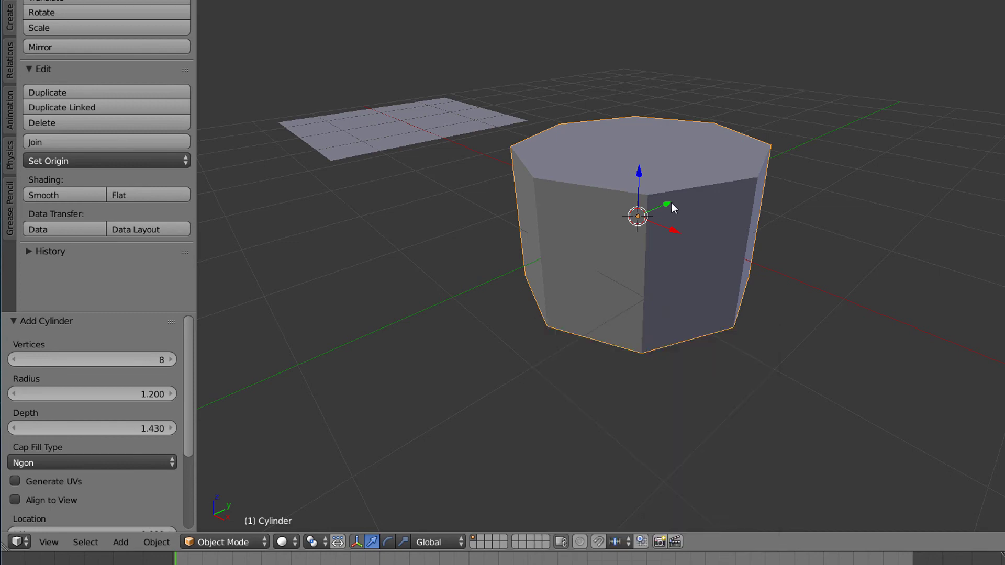
left_click_drag(671, 203, 900, 109)
middle_click_drag(684, 258, 684, 272)
Add a UV sphere at the 3D cursor with 14 segments, 8 rings and size 1.24.
key("shift+a")
mouse_move(685, 271)
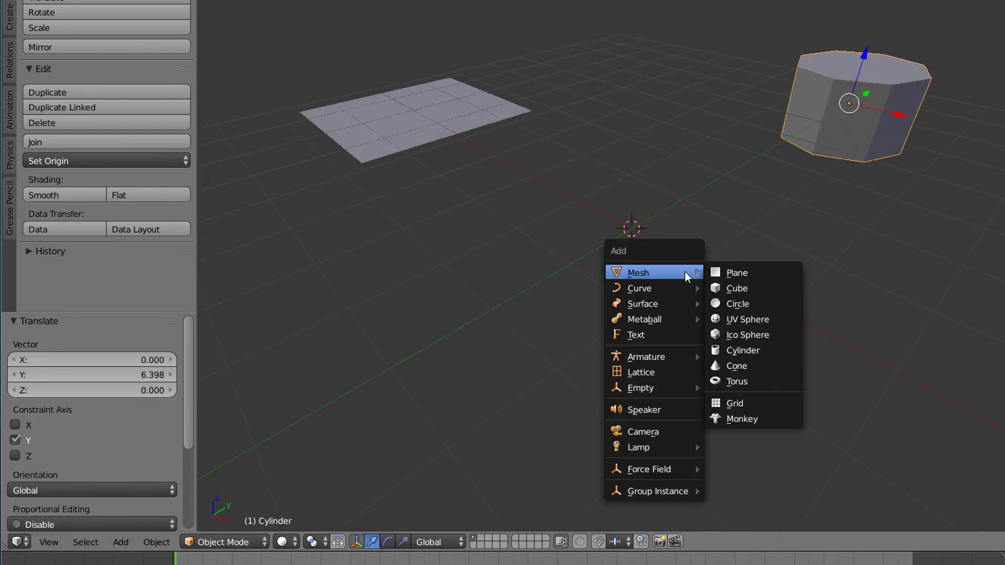
left_click(727, 321)
key("F6")
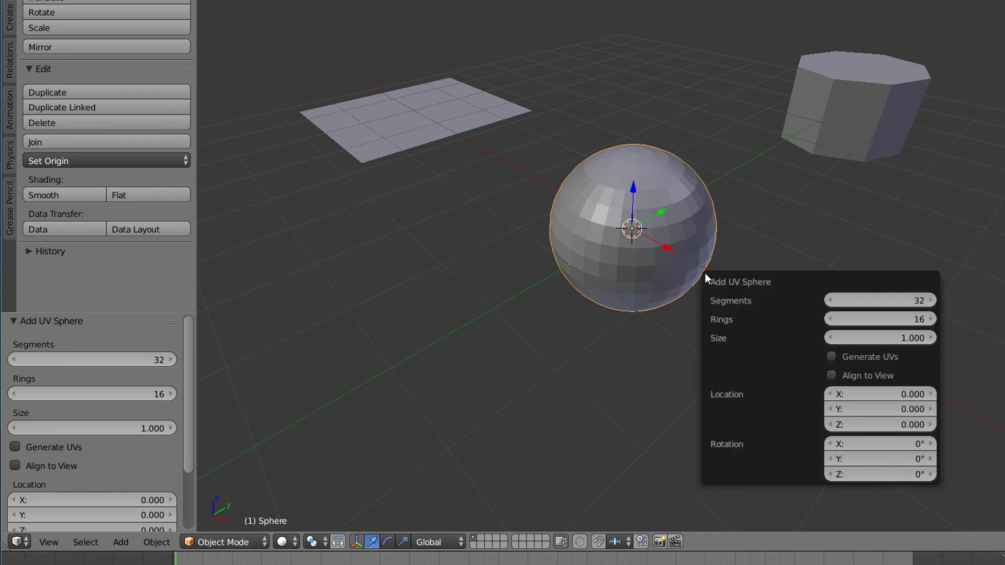
left_click_drag(884, 301, 912, 343)
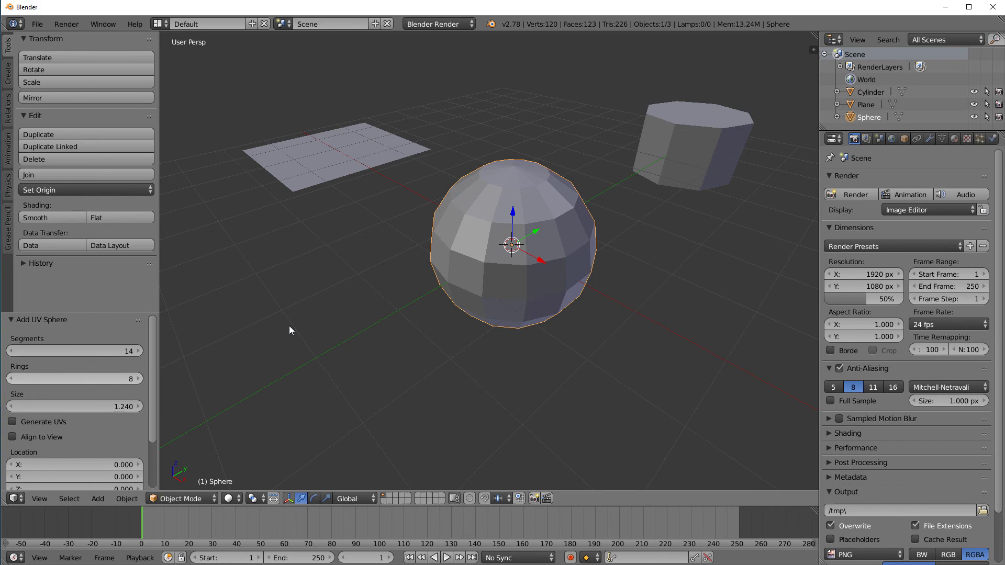
Move the UV sphere about 3.77 units along X, away from the 3D cursor.
middle_click_drag(289, 330, 541, 268)
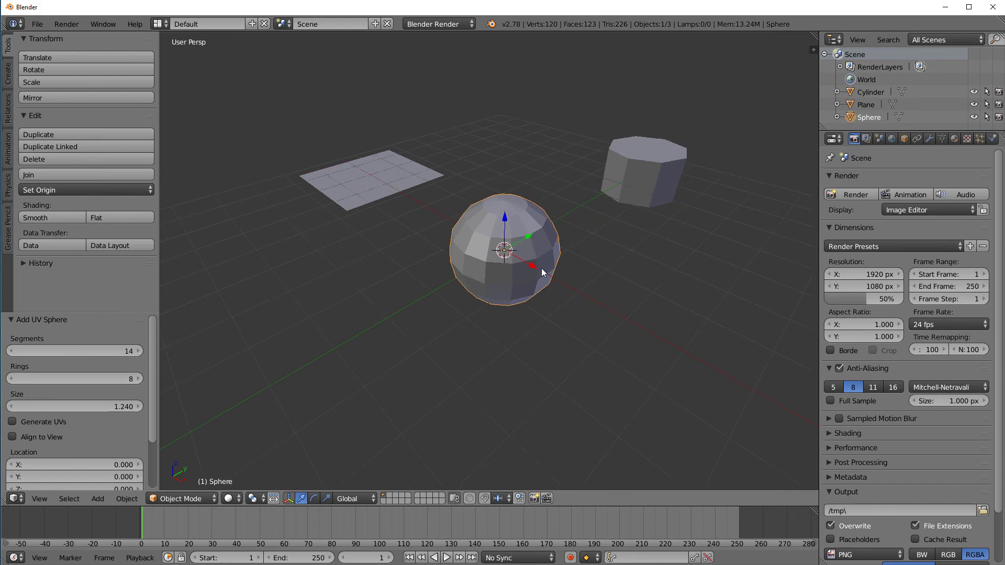
key("g")
left_click(711, 340)
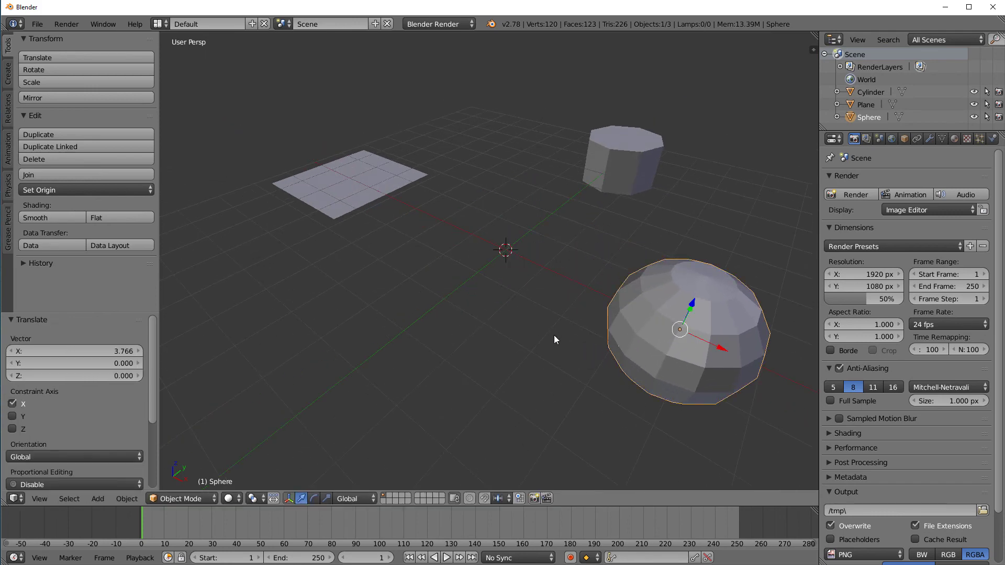
Add an ico sphere and move it about 2.41 units along negative Y and 2.3 units along negative X.
key("shift+a")
mouse_move(508, 326)
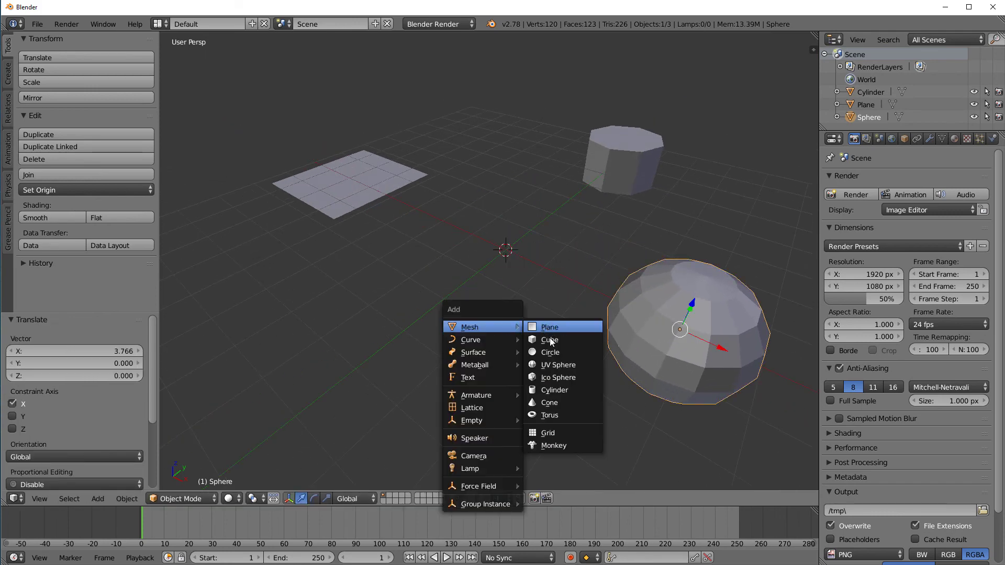
left_click(556, 378)
key("g")
left_click(459, 320)
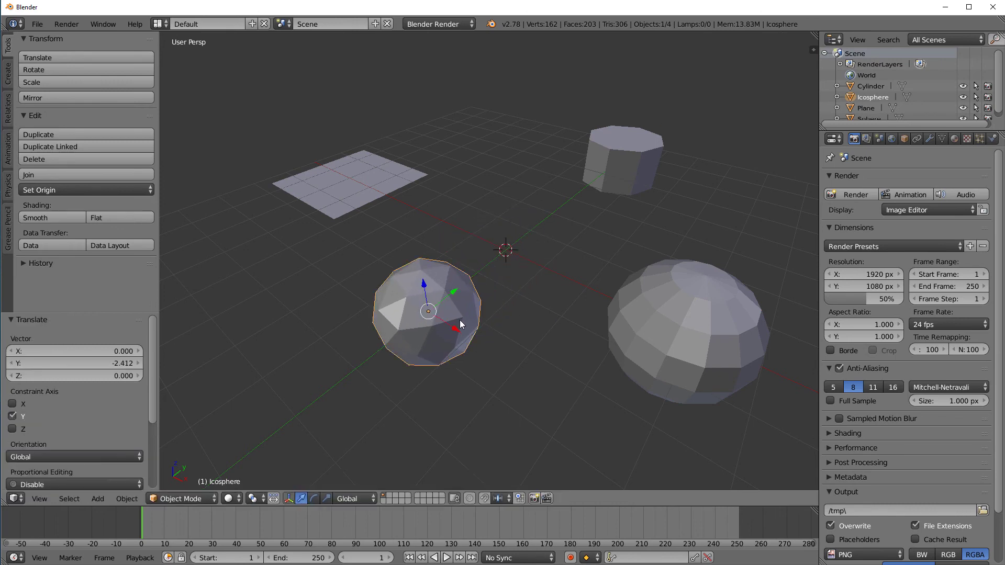
left_click_drag(460, 319, 365, 296)
Add a cone at the 3D cursor with Radius 1 of 1.27, Radius 2 of 0.41 and depth 1.4.
key("shift+a")
mouse_move(495, 258)
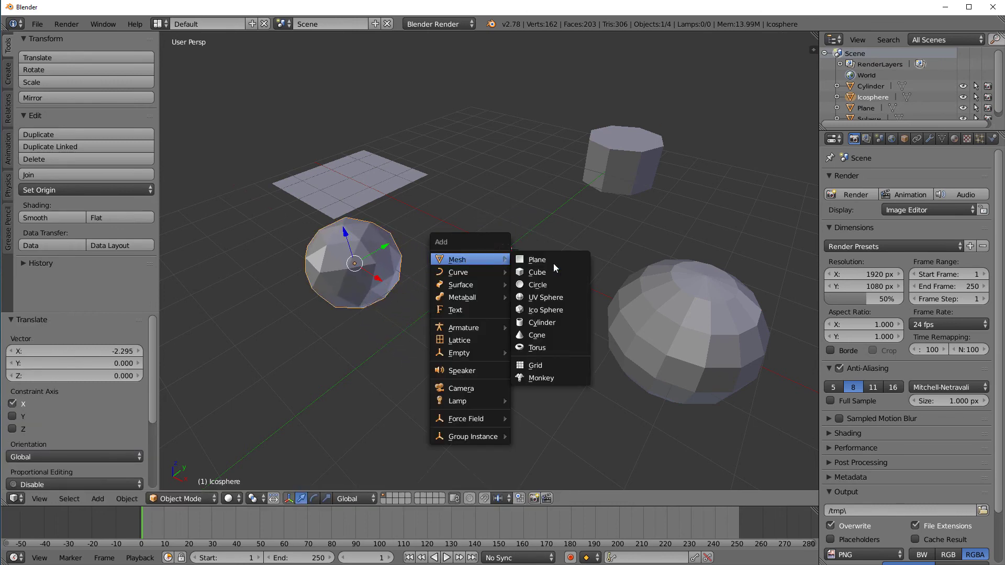
left_click(546, 332)
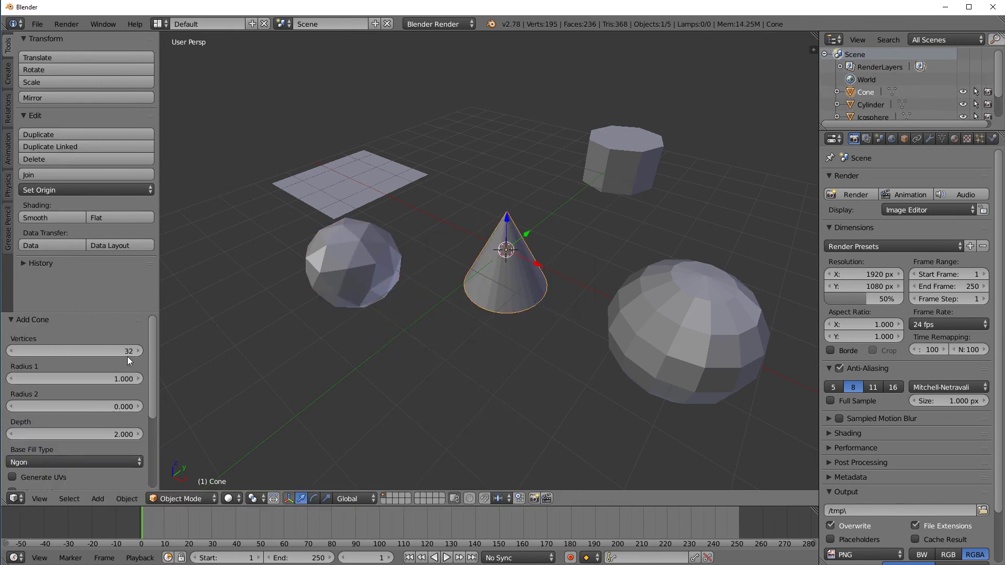
left_click_drag(108, 381, 128, 381)
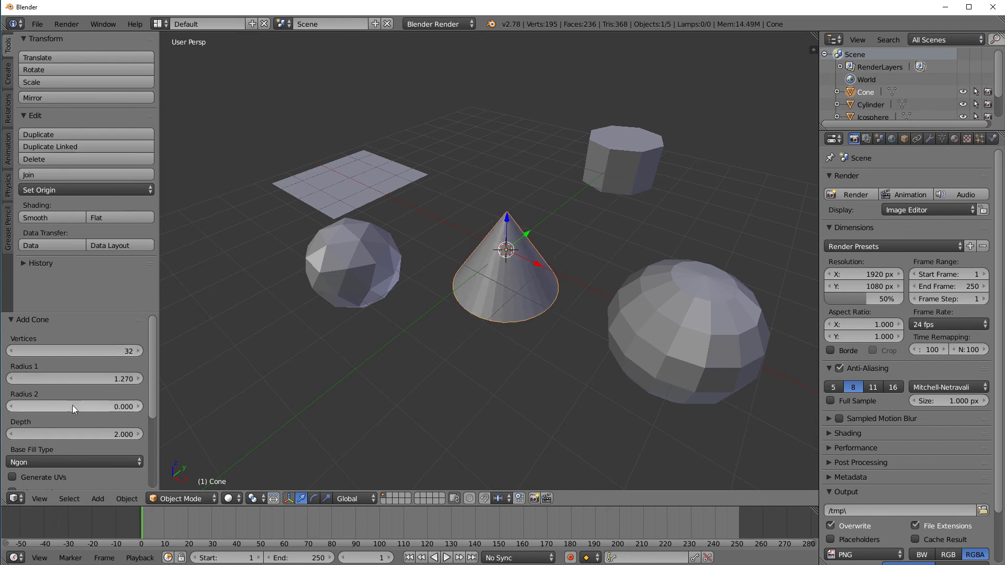
left_click_drag(72, 407, 53, 432)
Reposition the cone along the X and Y axes so it stands between the plane and the cylinder.
key("g")
key("x")
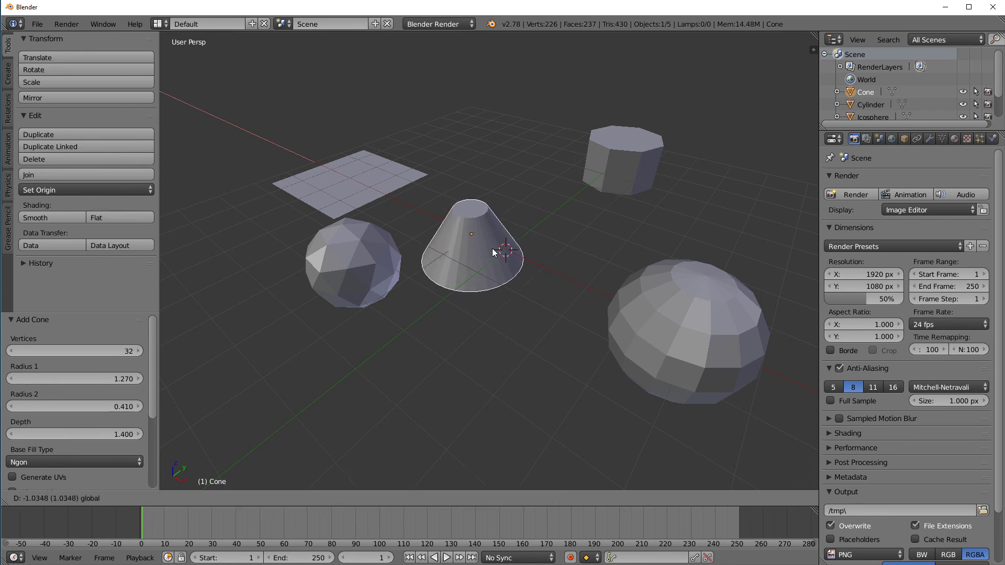
left_click(493, 253)
key("g")
key("y")
left_click(546, 193)
key("g")
key("y")
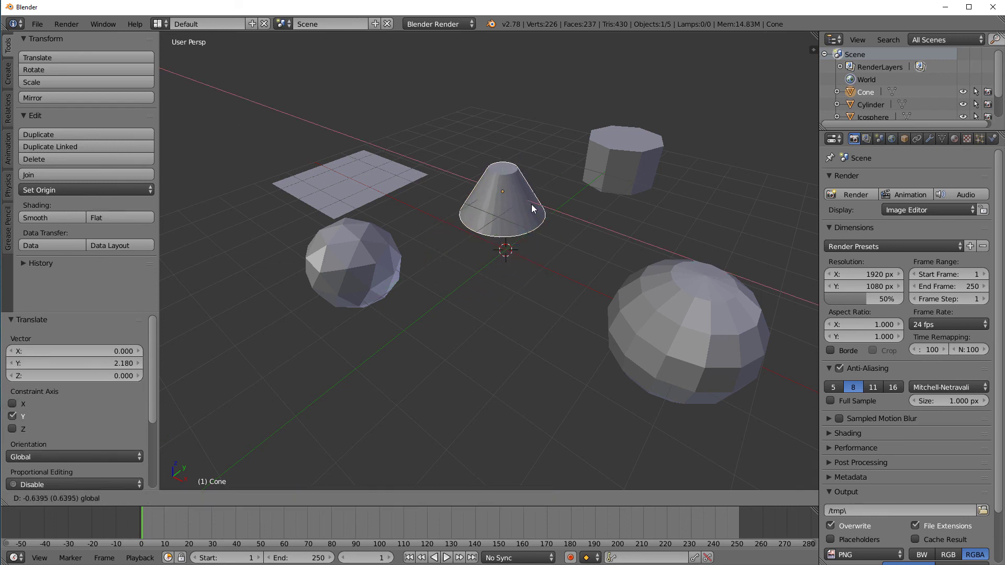
key("x")
left_click(485, 188)
mouse_move(526, 193)
middle_mouse_down()
mouse_move(511, 209)
mouse_move(522, 198)
middle_mouse_up()
key("g")
key("y")
left_click(568, 217)
Add a monkey mesh at the 3D cursor and inspect it up close.
key("shift+a")
mouse_move(579, 226)
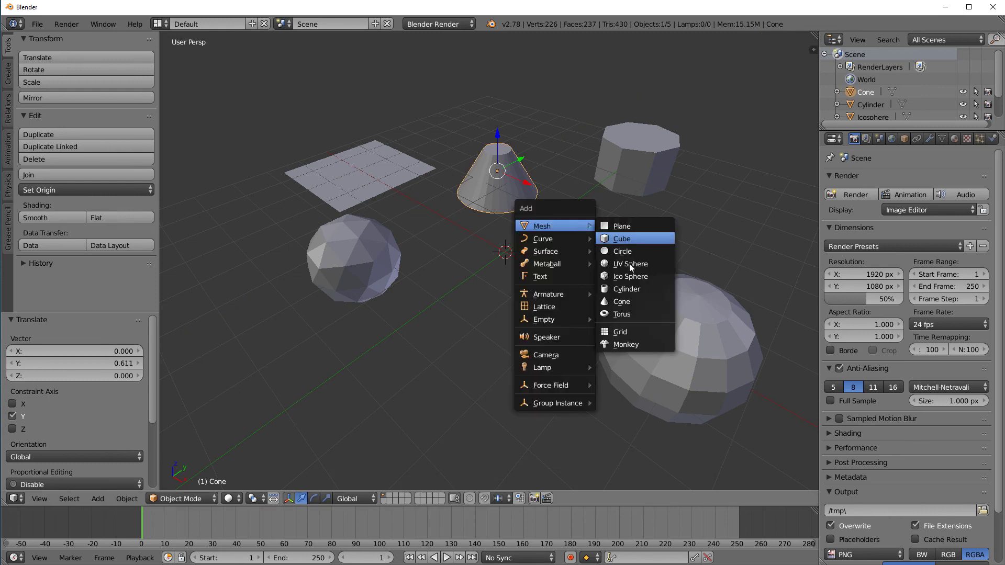
left_click(626, 344)
middle_click_drag(498, 303, 514, 283)
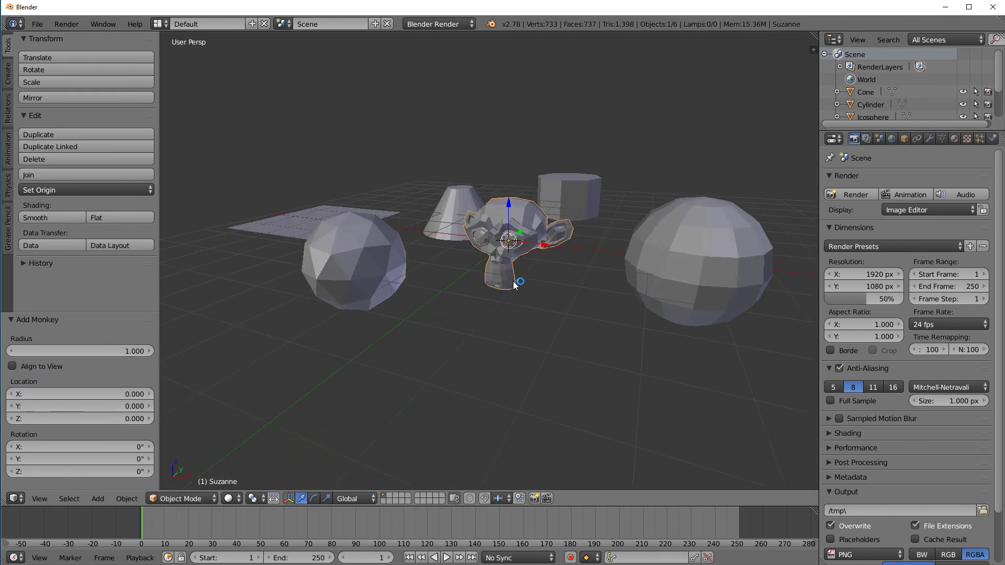
scroll(524, 277, "up", 4)
scroll(557, 277, "down", 3)
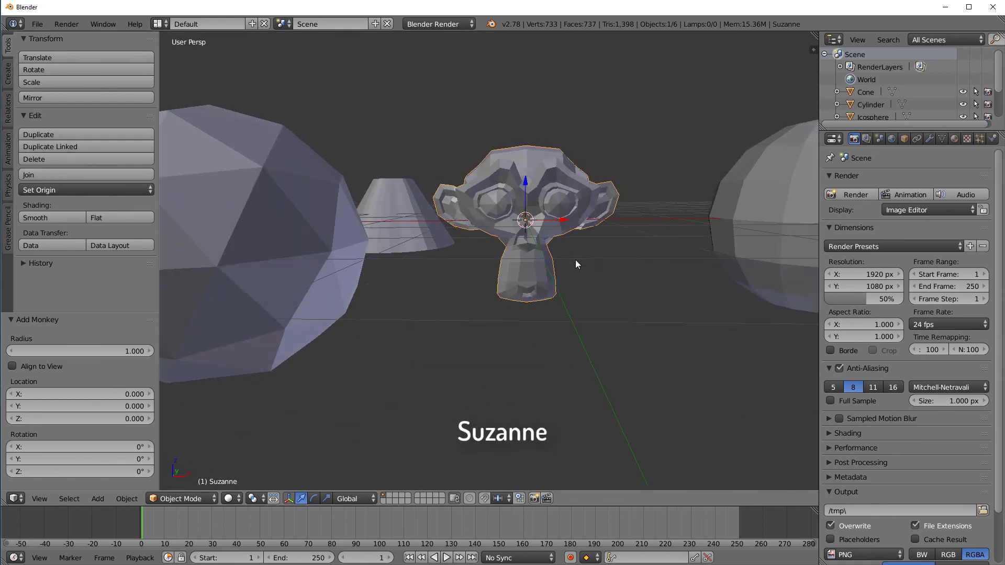
Raise the monkey head above the other objects along Z, by about 2.55 units and a further 1.21 units.
middle_click_drag(576, 265, 515, 220)
left_click_drag(515, 217, 516, 92)
scroll(557, 177, "down", 3)
middle_click_drag(557, 177, 491, 246)
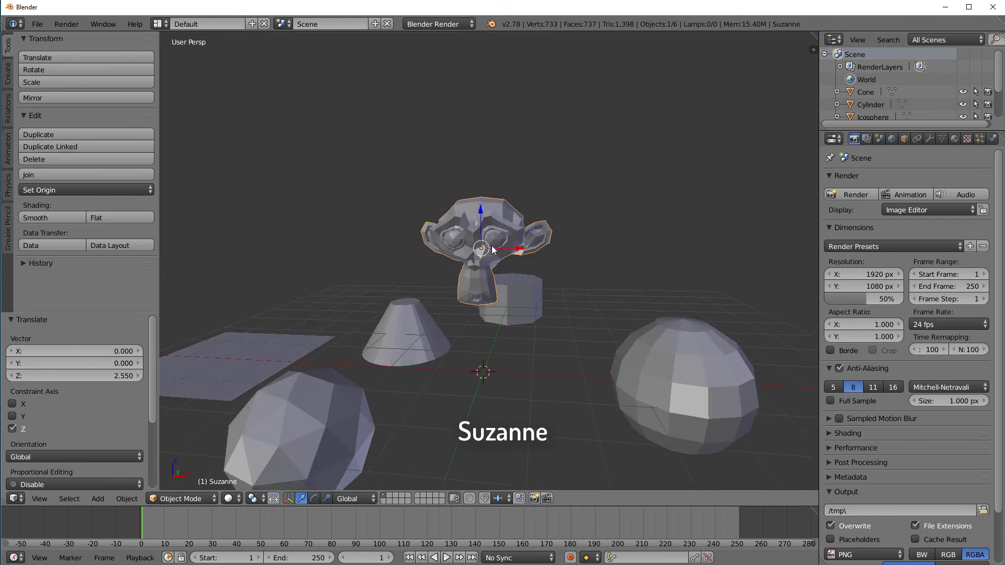
left_click_drag(483, 217, 486, 150)
middle_click_drag(485, 149, 548, 258)
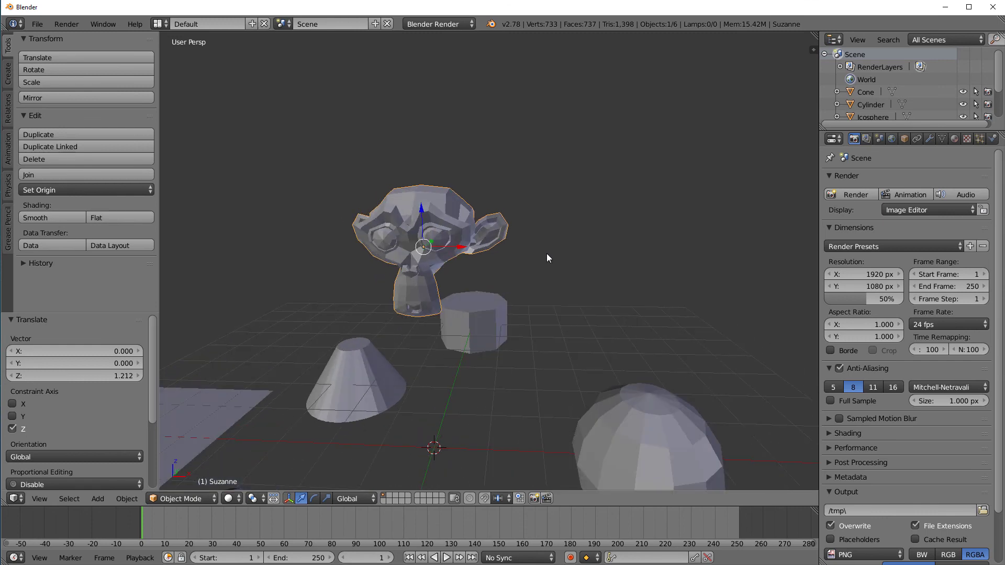
Select the cylinder, reselect the monkey head, and view the whole arrangement of objects.
right_click(507, 328)
middle_click_drag(506, 328, 500, 218)
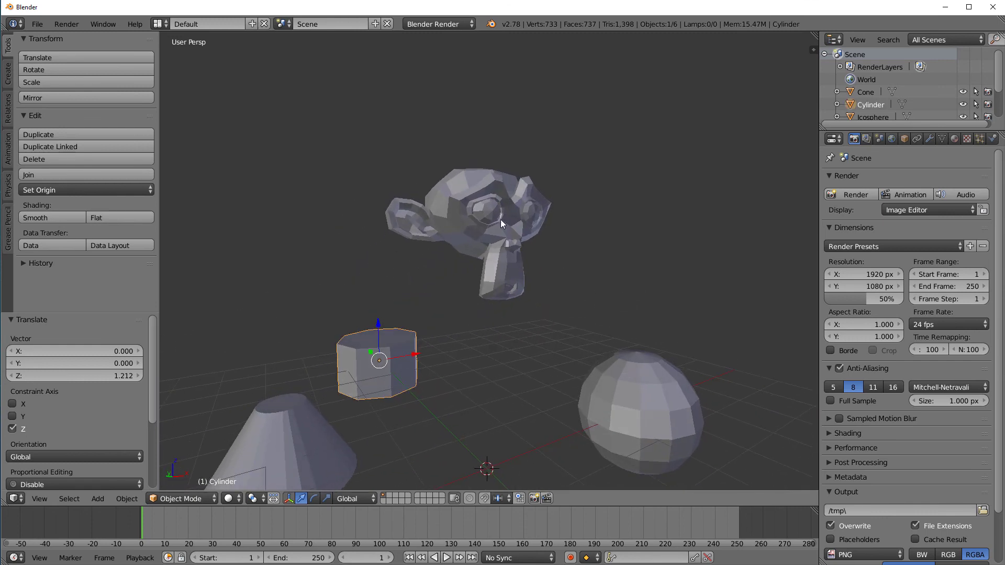
right_click(501, 220)
middle_click_drag(618, 255, 611, 294)
scroll(693, 241, "down", 5)
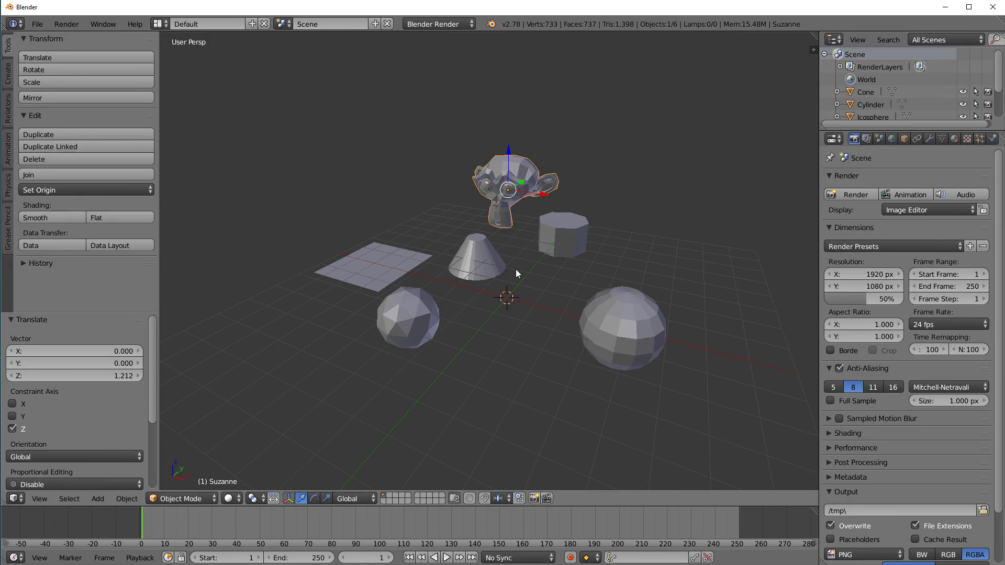